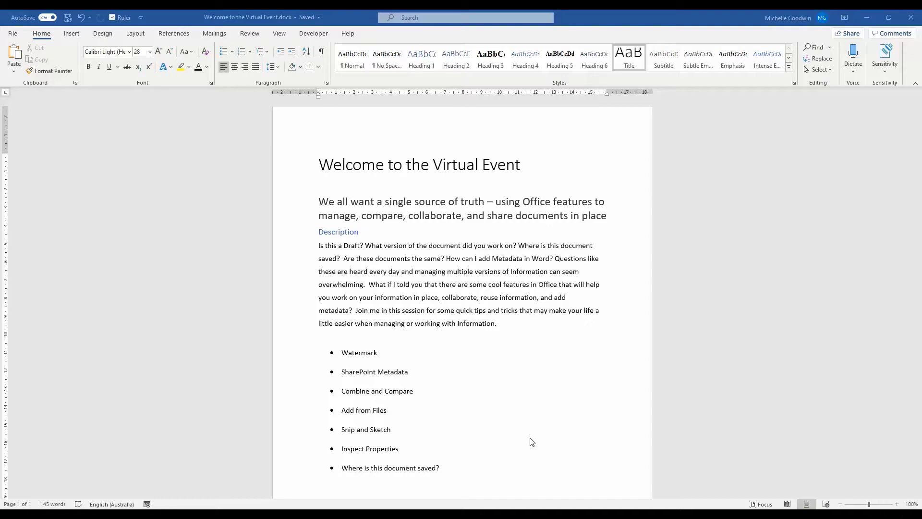
# Apply the diagonal DRAFT 1 watermark to the Welcome to the Virtual Event document and remove it again
pyautogui.click(103, 33)
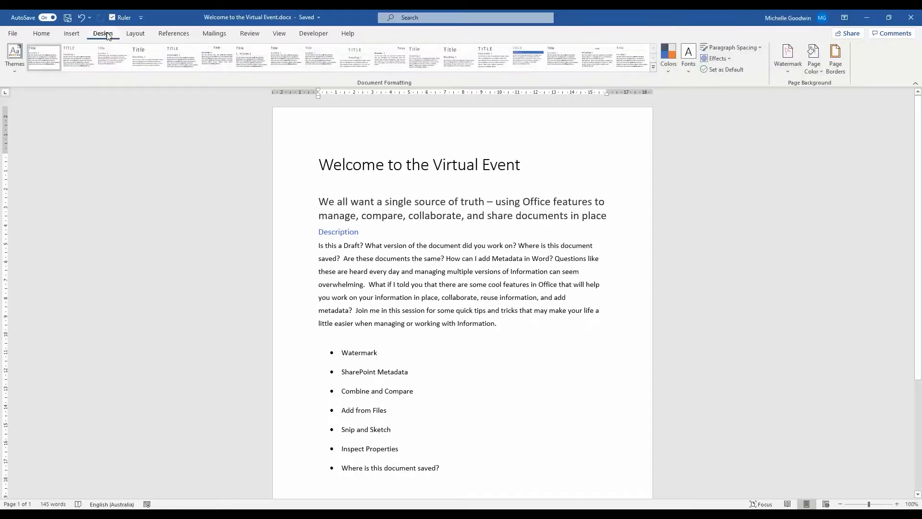
pyautogui.click(790, 73)
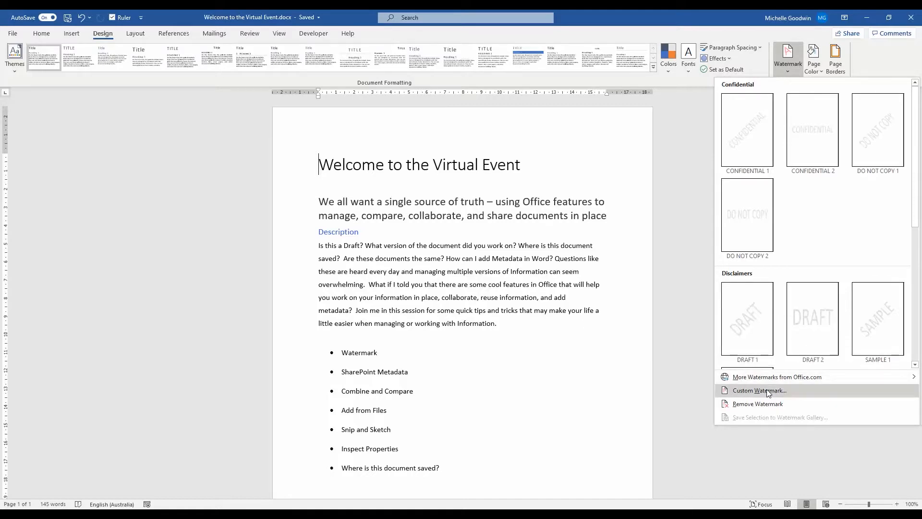
pyautogui.click(752, 311)
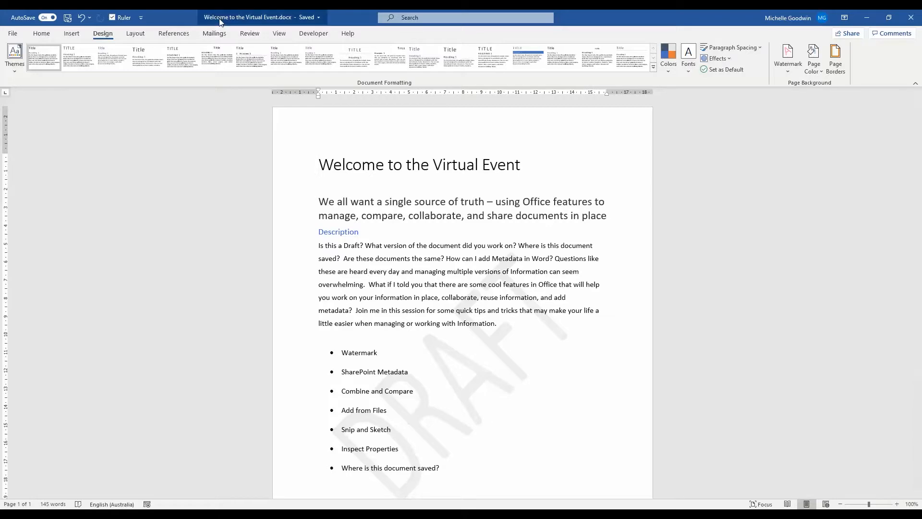
pyautogui.moveTo(219, 22)
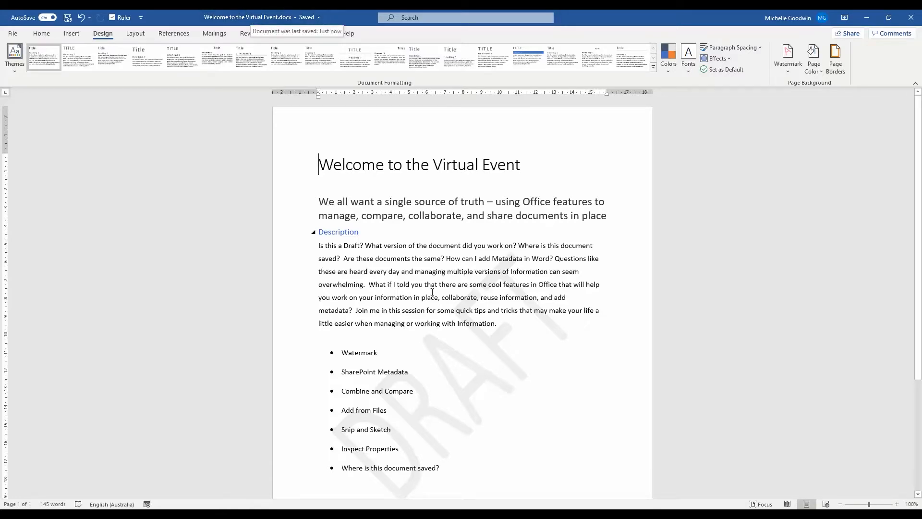
pyautogui.click(788, 62)
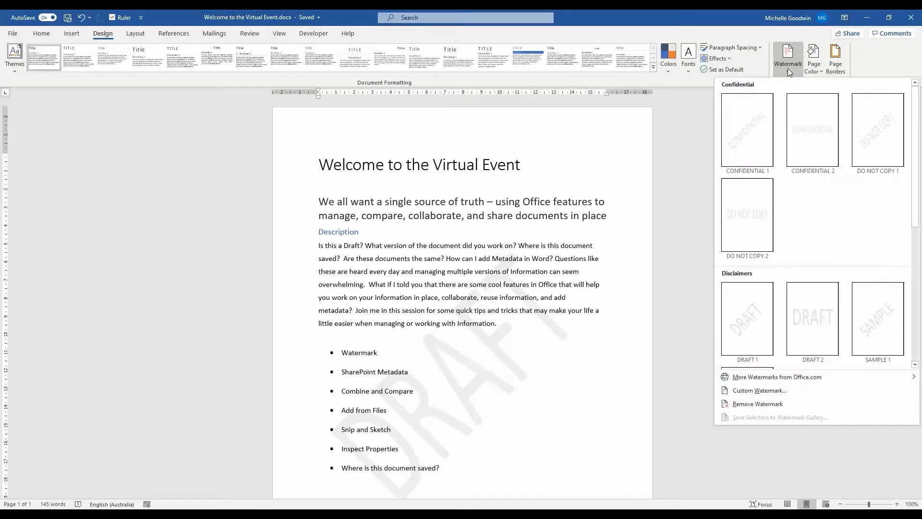
pyautogui.click(768, 407)
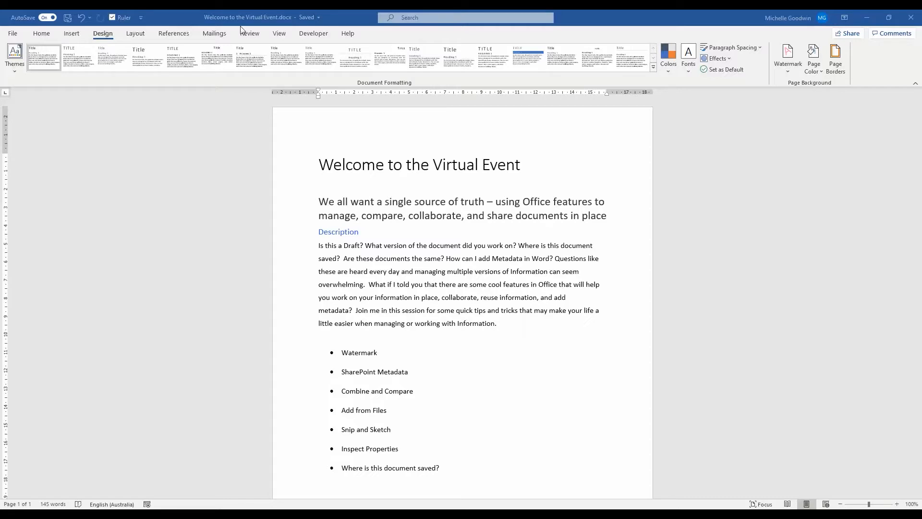
# Open "SharePoint Site Owner Course Manual for Modern Experience" from the SharePoint Training library in the Word desktop app and maximize its window
pyautogui.click(280, 34)
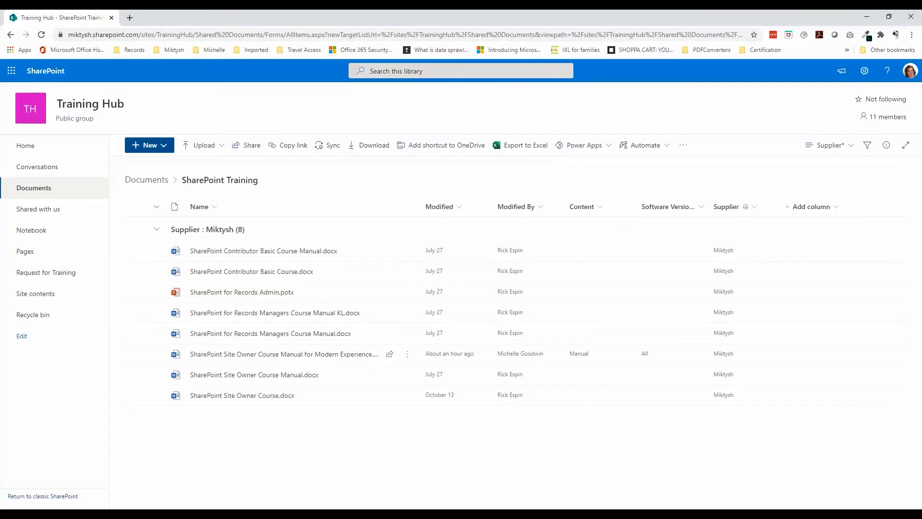
pyautogui.click(408, 358)
pyautogui.moveTo(438, 236)
pyautogui.click(531, 254)
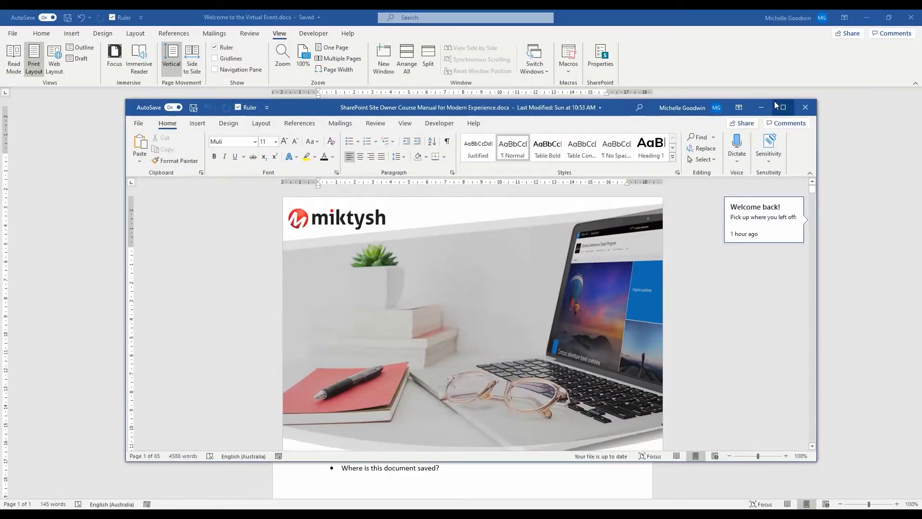
pyautogui.click(782, 106)
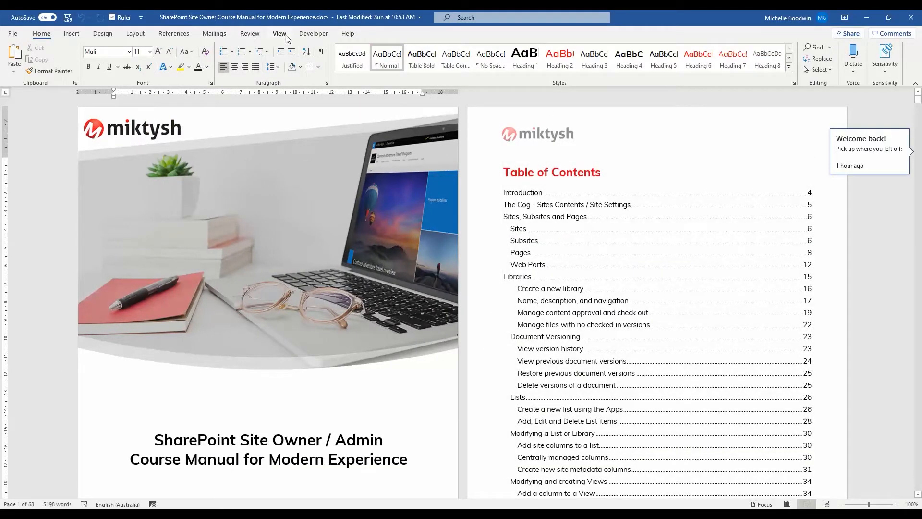
# Show the manual's SharePoint properties and set Software Versions to Modern
pyautogui.click(285, 34)
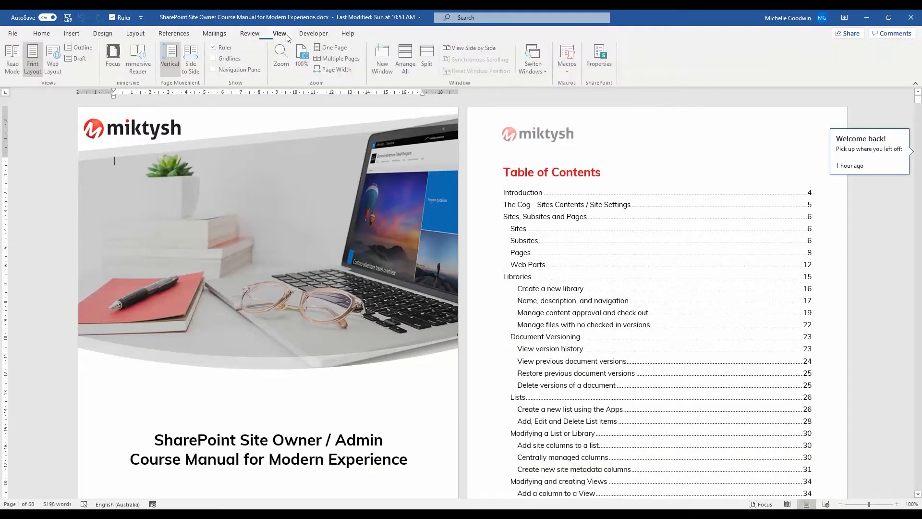
pyautogui.click(601, 63)
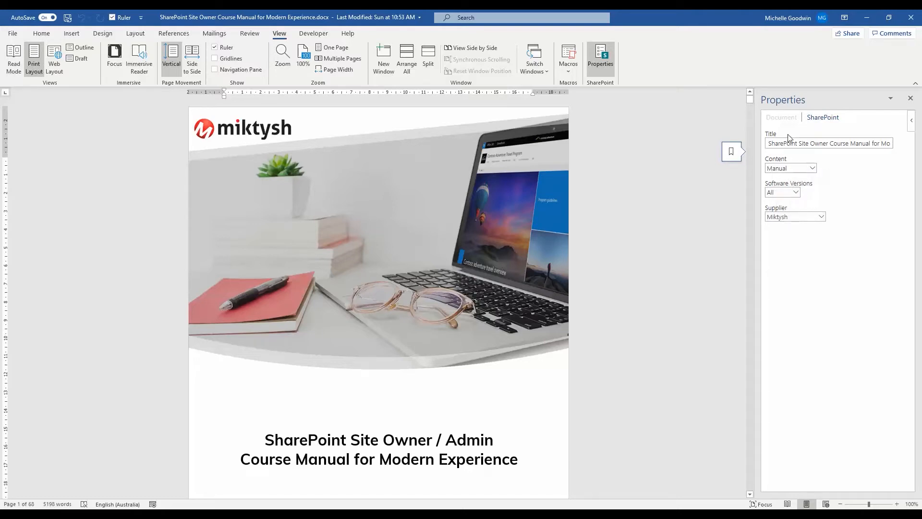
pyautogui.click(796, 192)
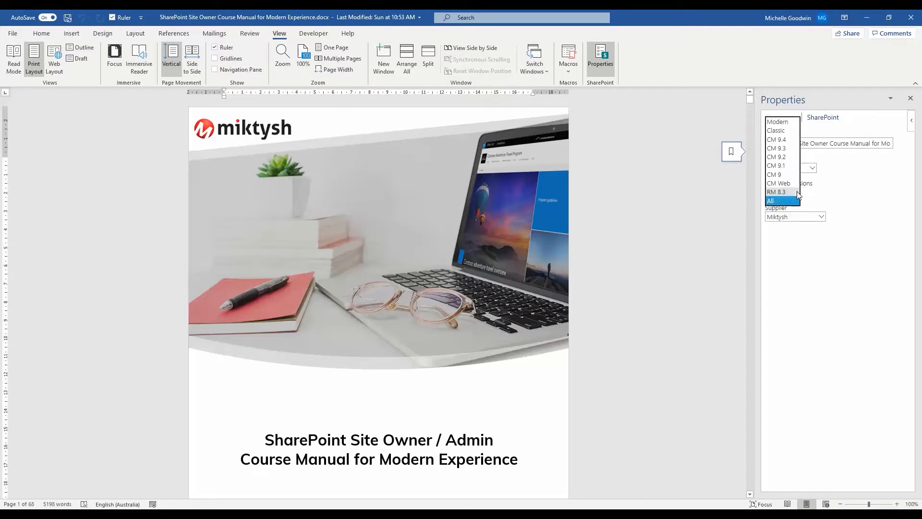
pyautogui.click(786, 123)
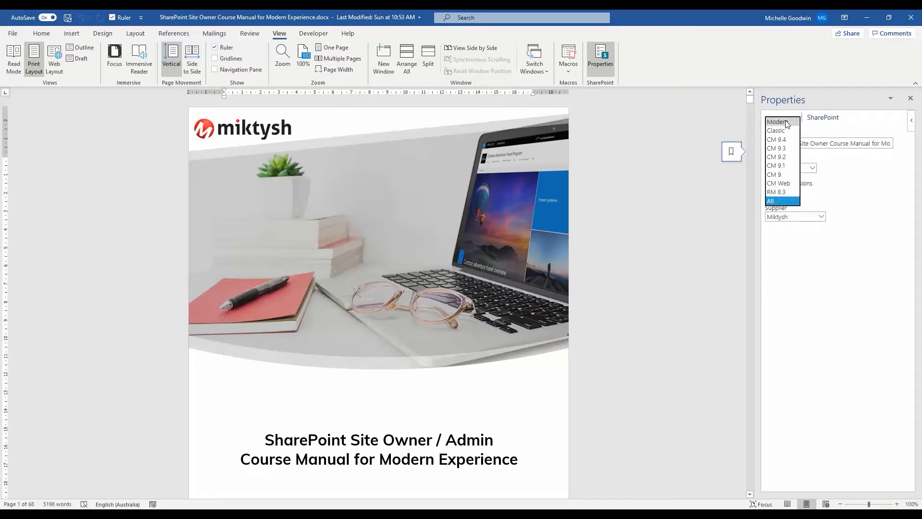
# Change the Content property to Collateral and back to Manual, and close the document properties
pyautogui.click(811, 168)
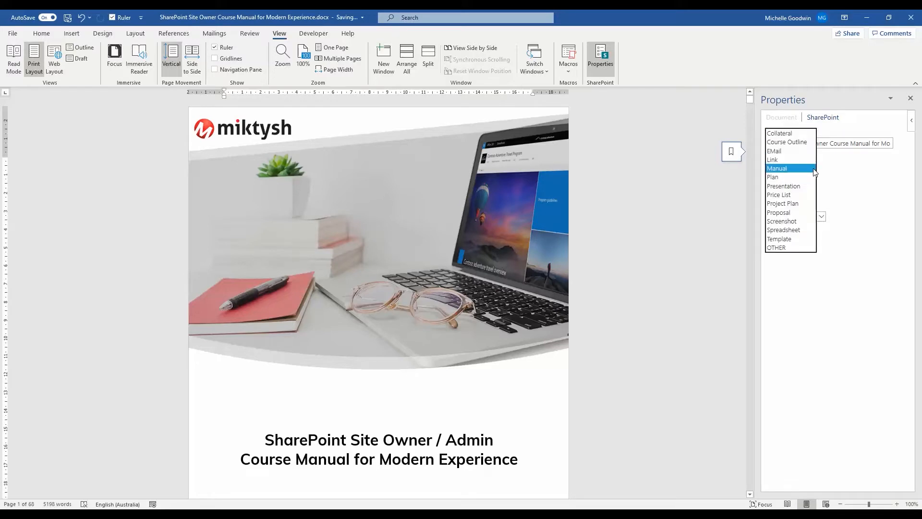
pyautogui.click(801, 132)
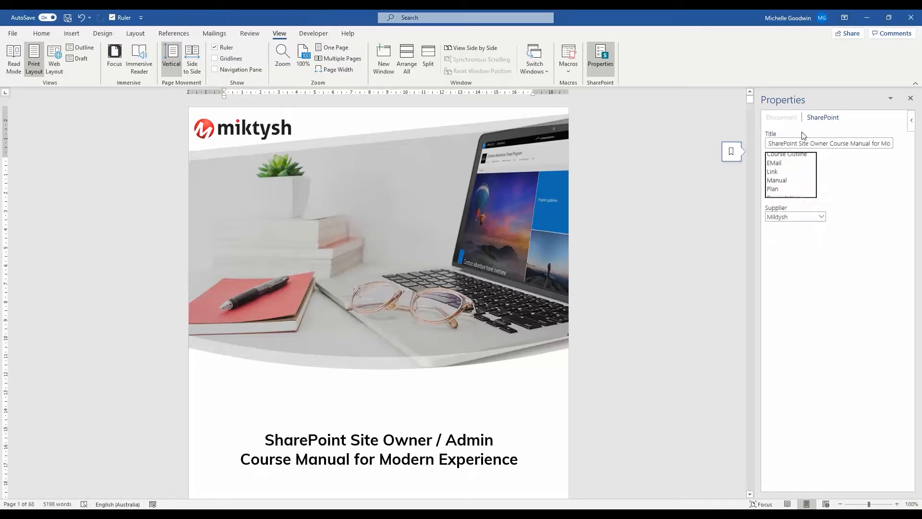
pyautogui.click(811, 169)
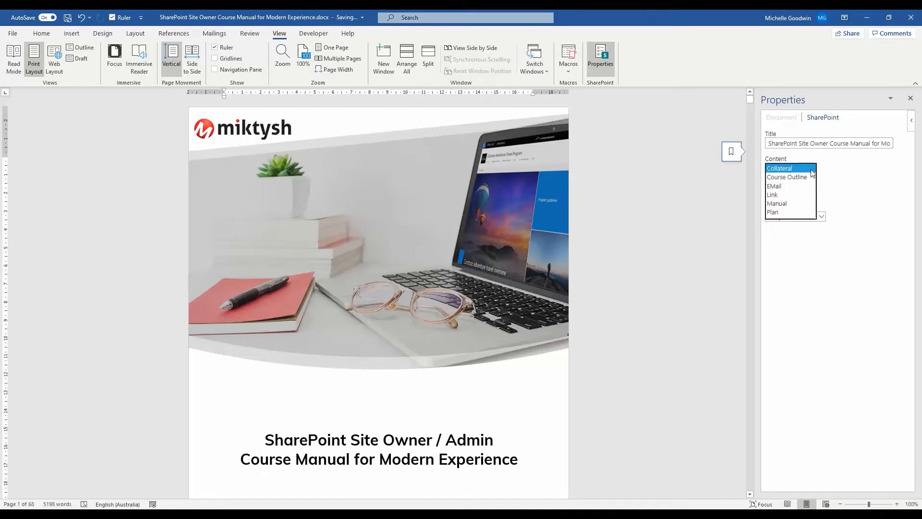
pyautogui.click(791, 202)
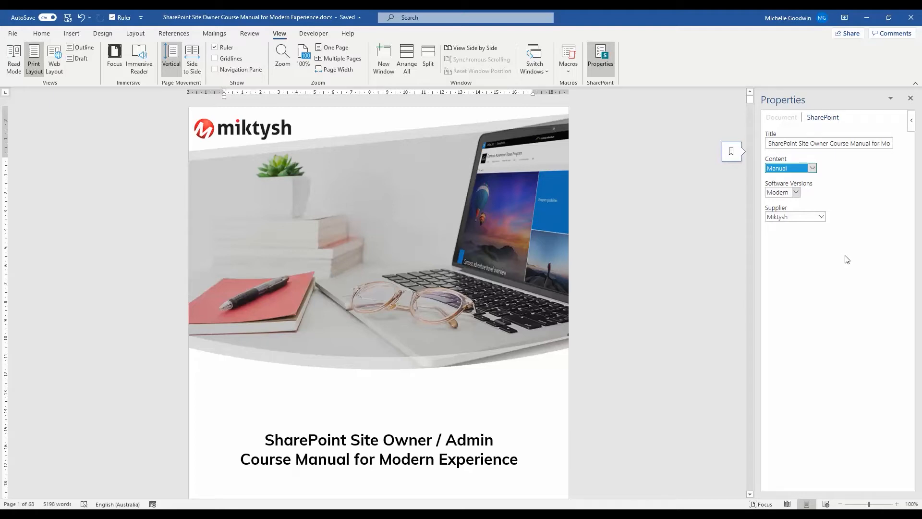
pyautogui.click(910, 100)
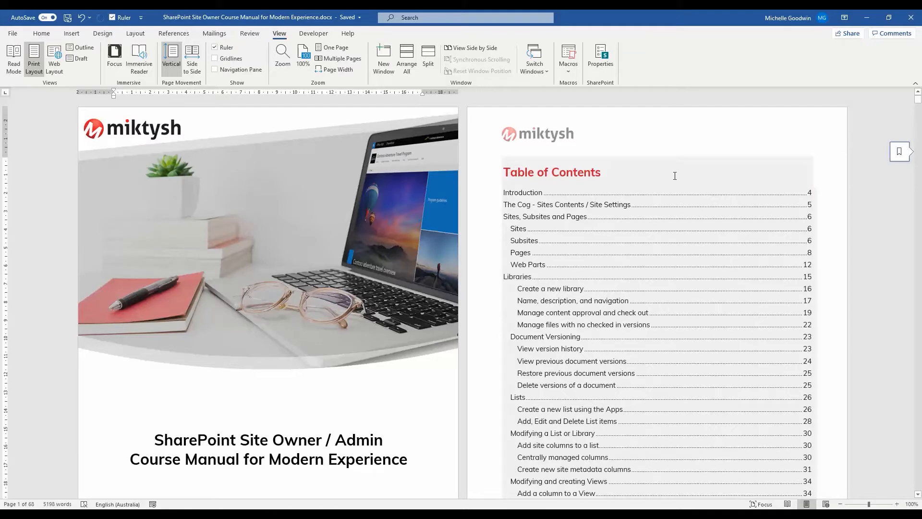
# Expand the full list of properties on the document's Info page and open the Categories property for editing
pyautogui.click(13, 35)
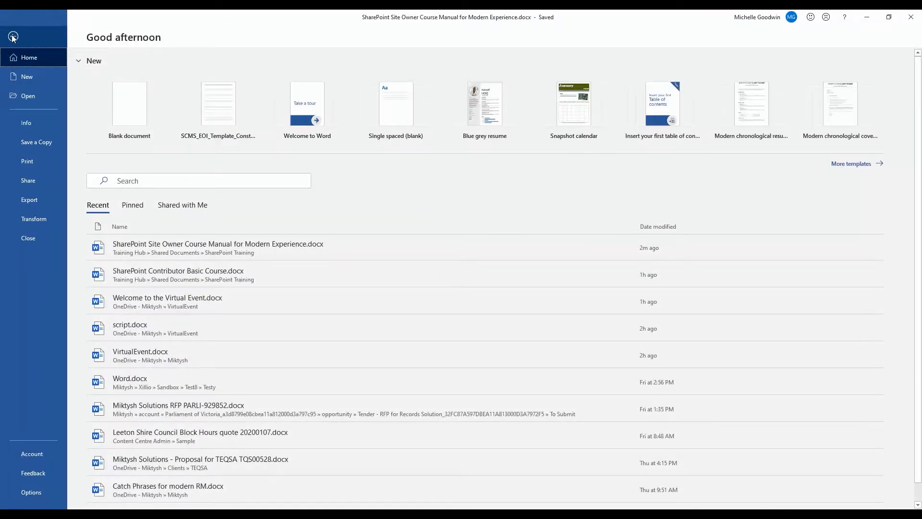
pyautogui.click(24, 123)
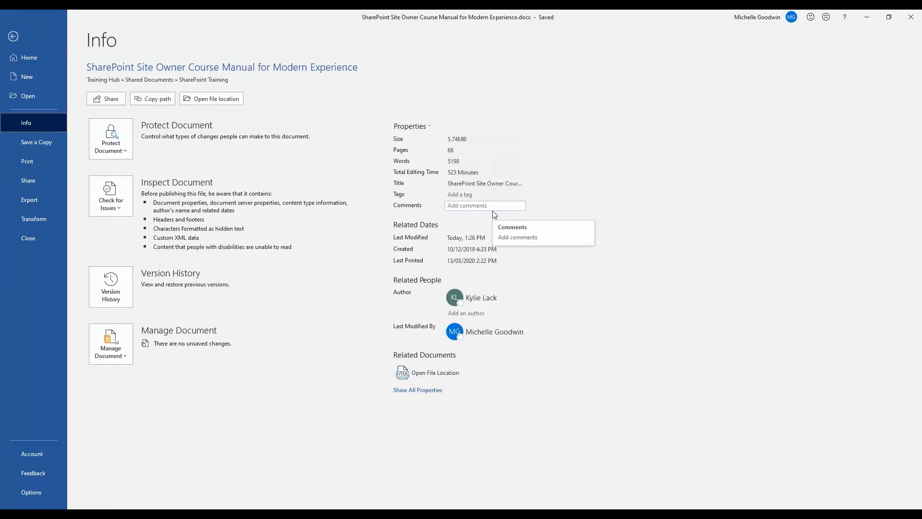
pyautogui.click(424, 391)
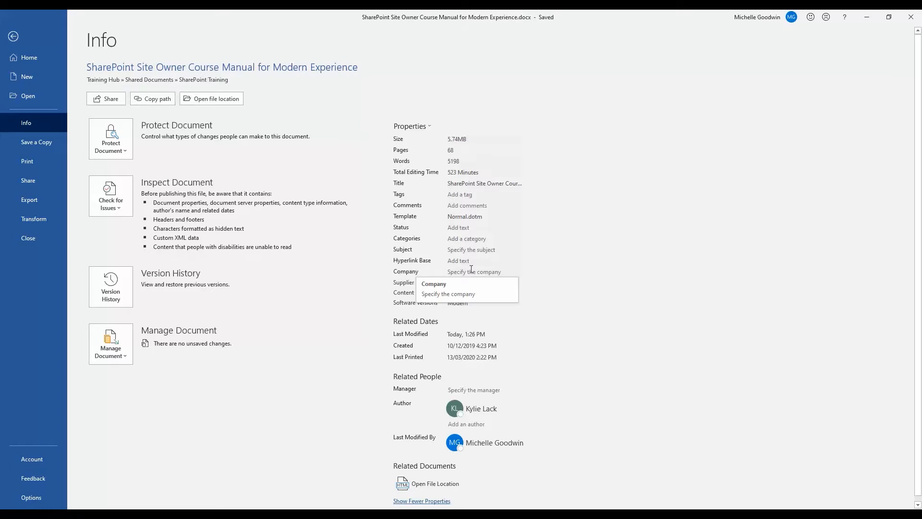
pyautogui.click(466, 240)
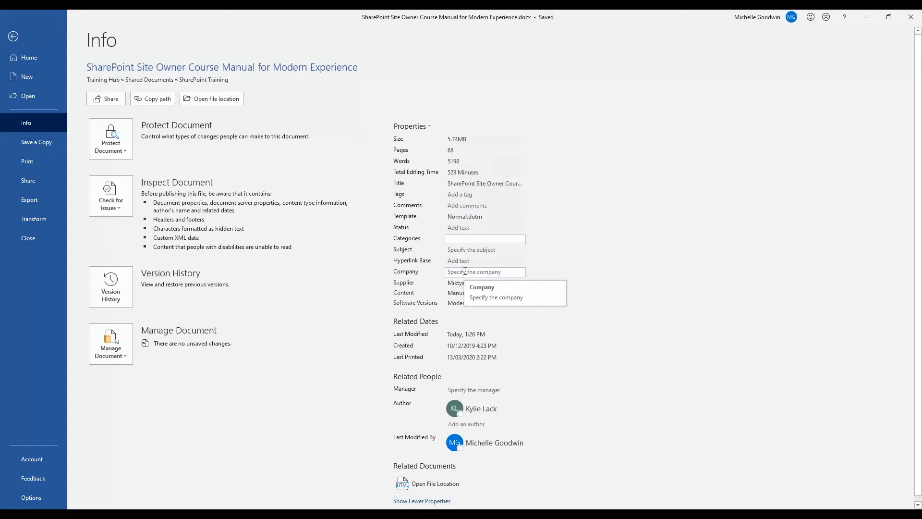
pyautogui.click(14, 36)
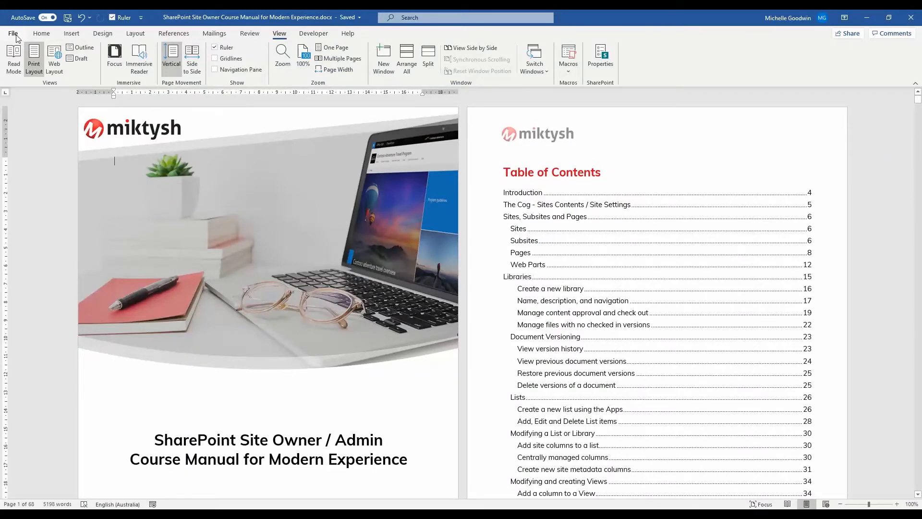
# Check the Supplier, Content and Software Versions metadata in the document's full property list and return to the document
pyautogui.click(15, 35)
pyautogui.click(27, 124)
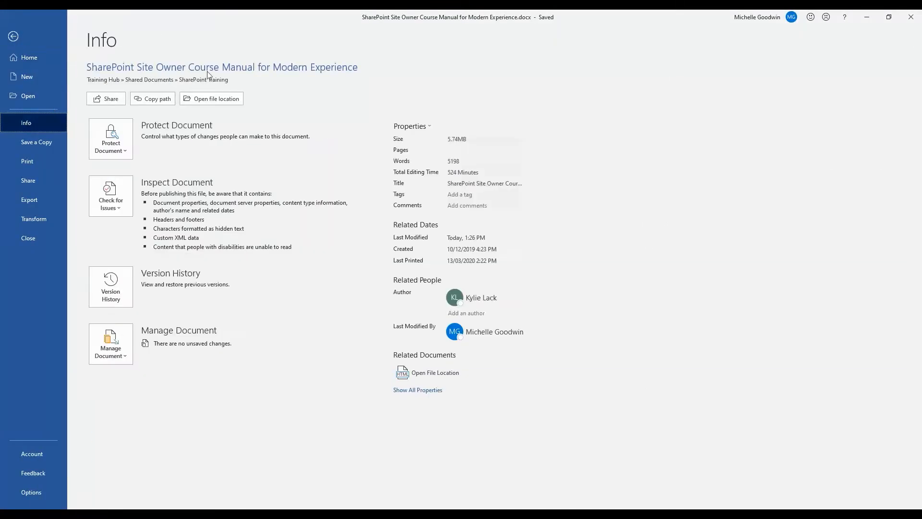
pyautogui.click(420, 390)
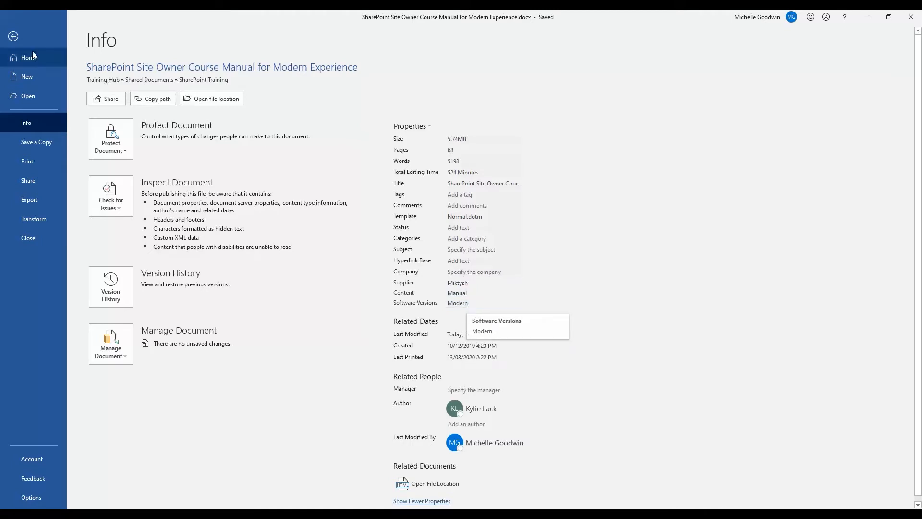
pyautogui.click(13, 37)
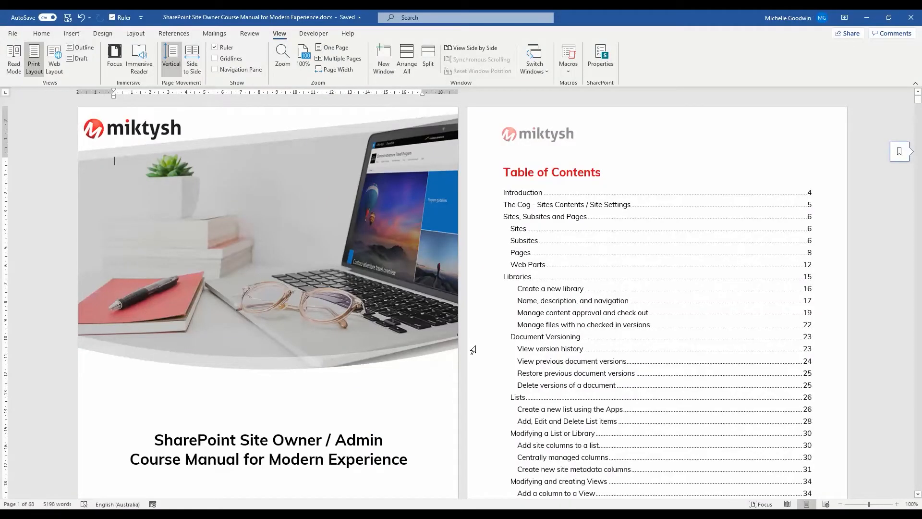
# Compare the course manual with its saved version 51.0 from the server
pyautogui.hotkey('alt', 'r')
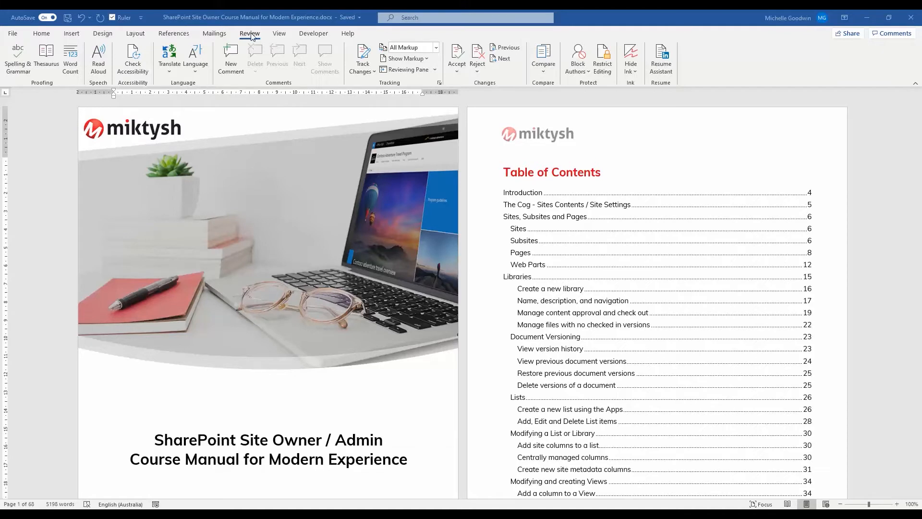
pyautogui.click(543, 71)
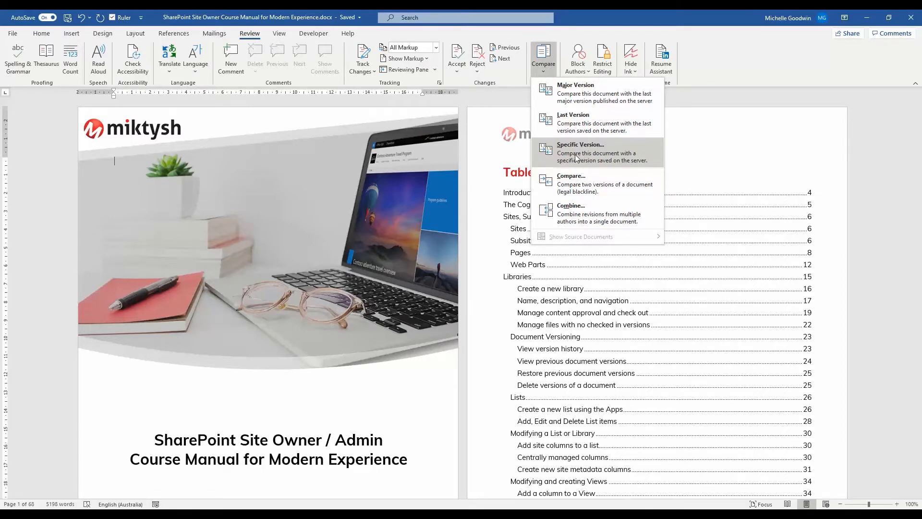
pyautogui.click(575, 158)
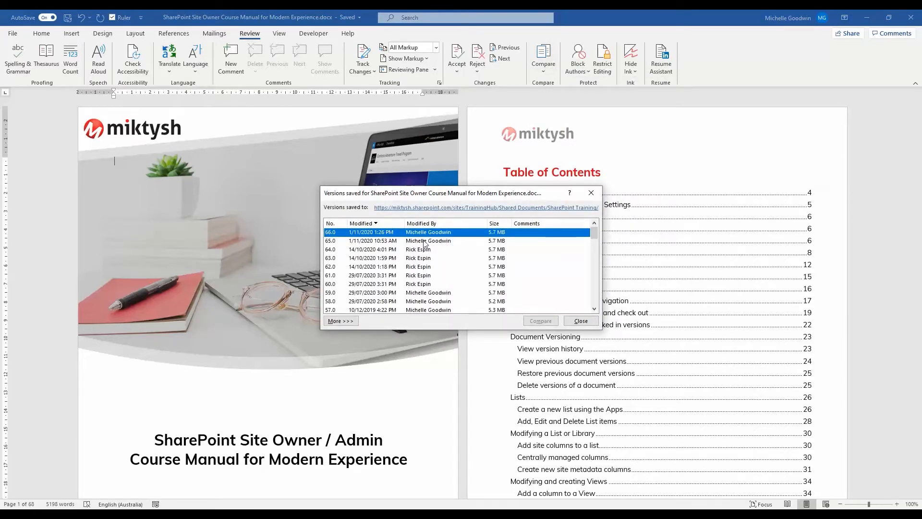
pyautogui.scroll(-2, 473, 241)
pyautogui.scroll(2, 474, 240)
pyautogui.scroll(-3, 474, 259)
pyautogui.scroll(-1, 474, 258)
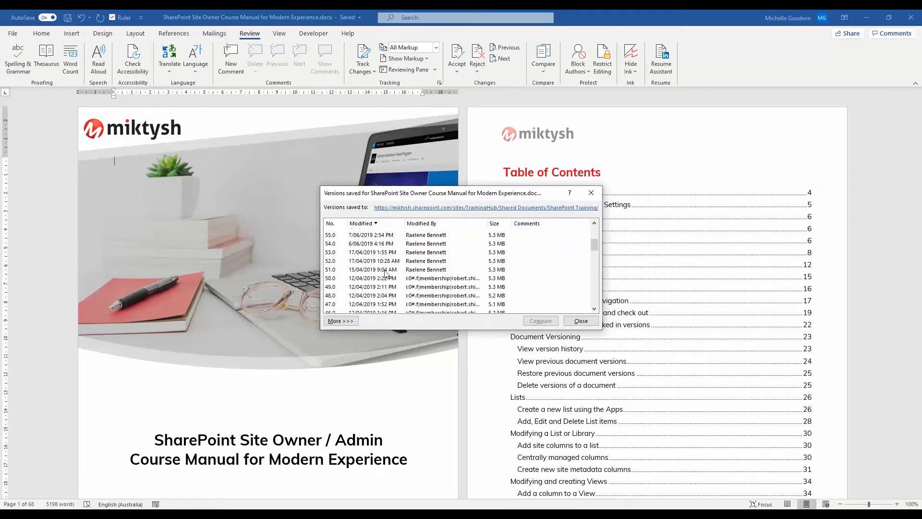
pyautogui.click(422, 270)
pyautogui.click(541, 321)
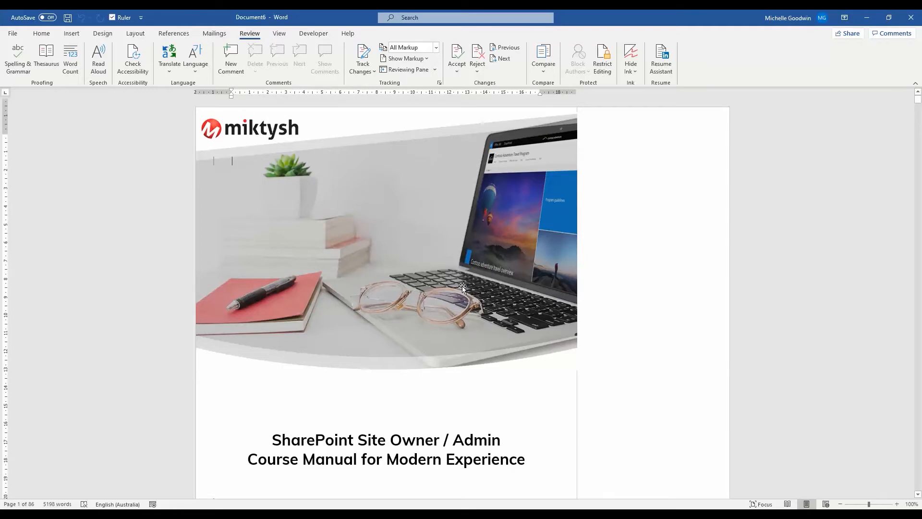
# Review the tracked changes on the cover page and in the table of contents of the comparison document
pyautogui.scroll(-10, 462, 286)
pyautogui.scroll(5, 463, 286)
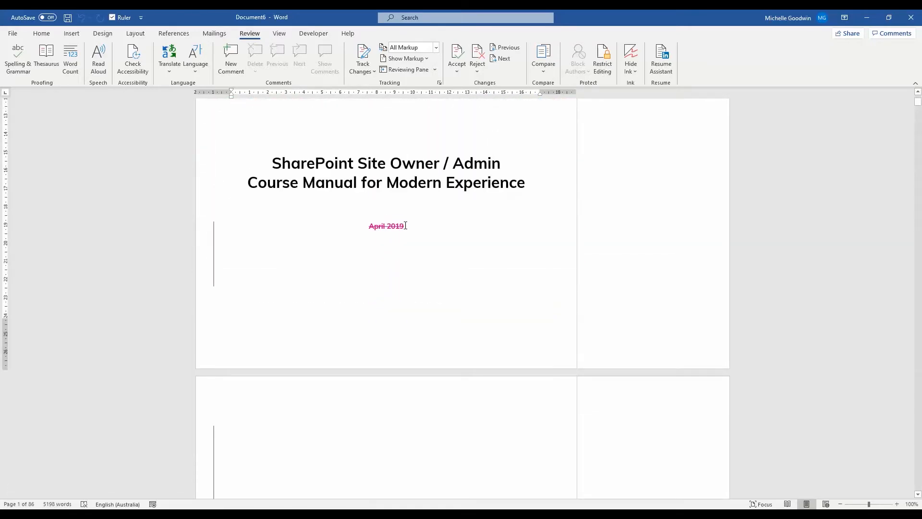
pyautogui.scroll(-5, 406, 226)
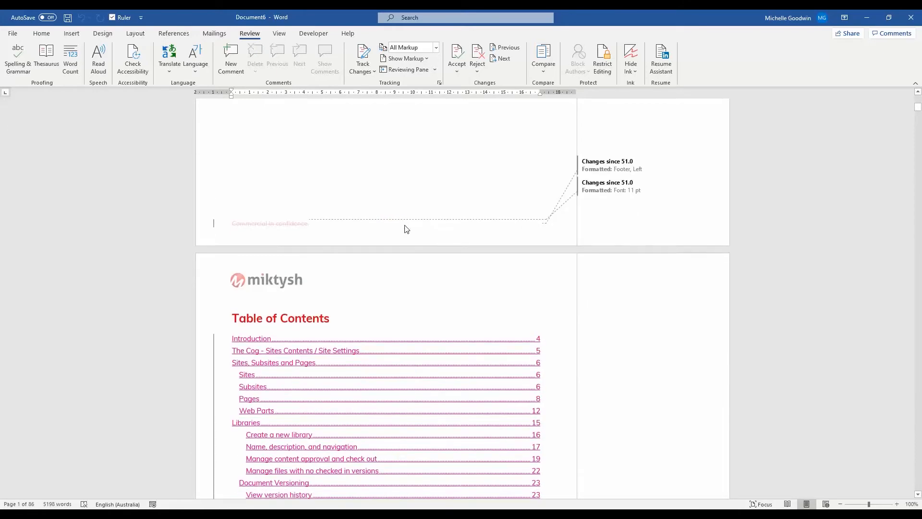
pyautogui.scroll(-10, 405, 228)
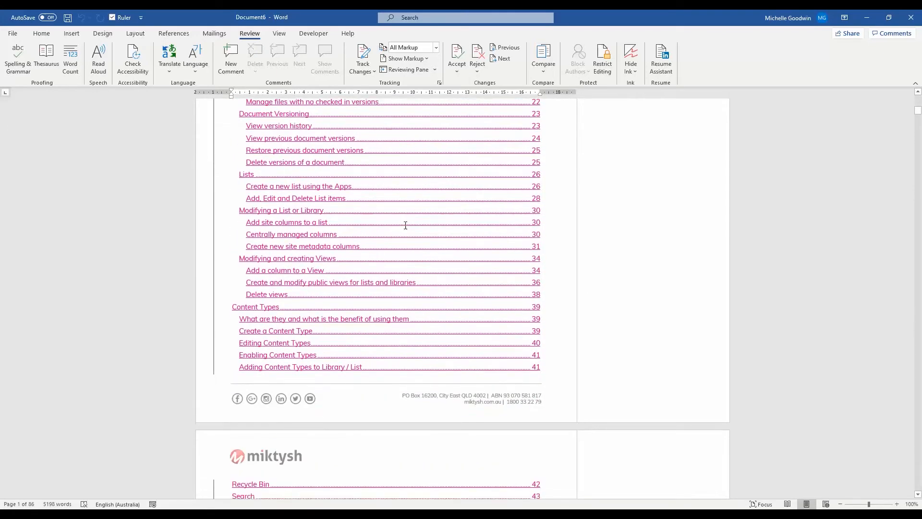
pyautogui.scroll(-12, 405, 229)
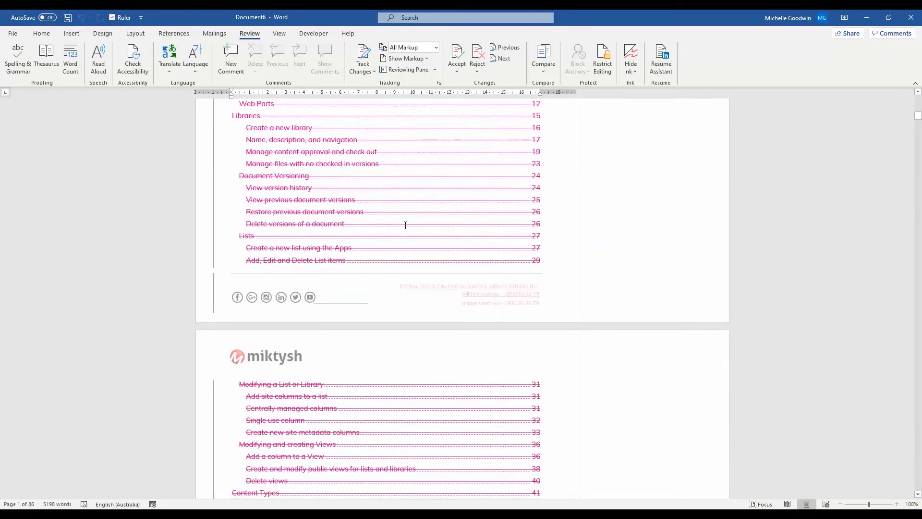
# Review the tracked changes from the rest of the table of contents through to the Site Pages and Subsites sections
pyautogui.scroll(-12, 405, 225)
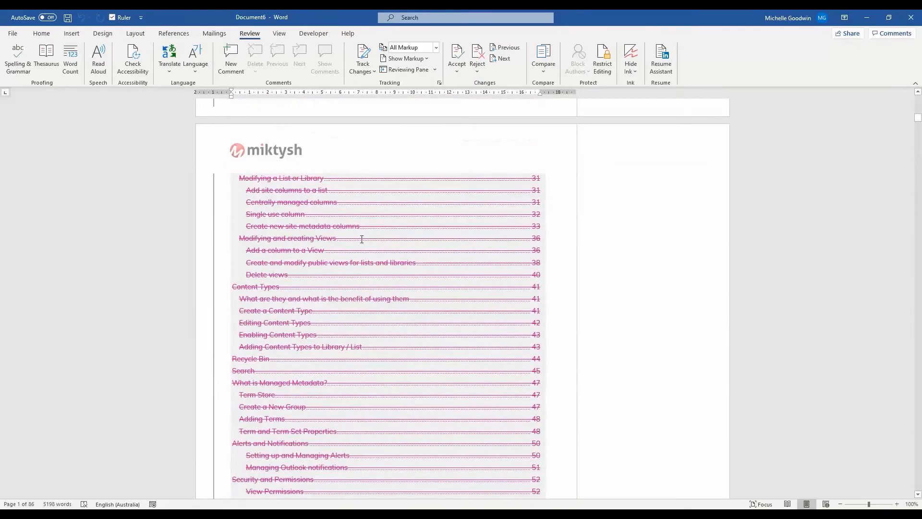
pyautogui.scroll(-20, 523, 243)
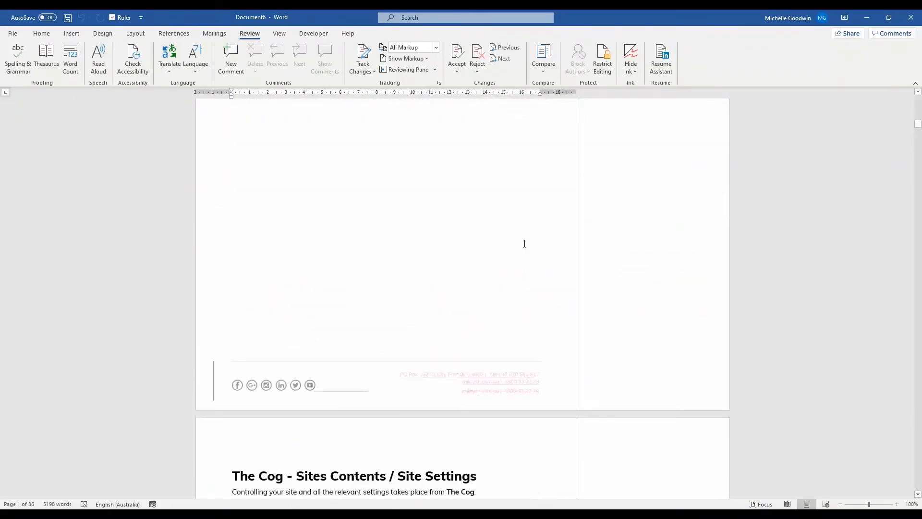
pyautogui.scroll(-1, 523, 243)
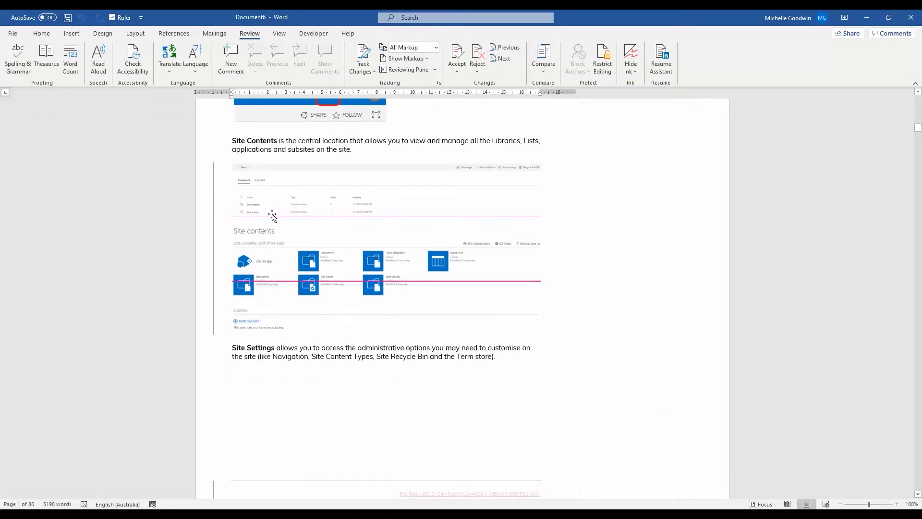
pyautogui.scroll(-5, 280, 282)
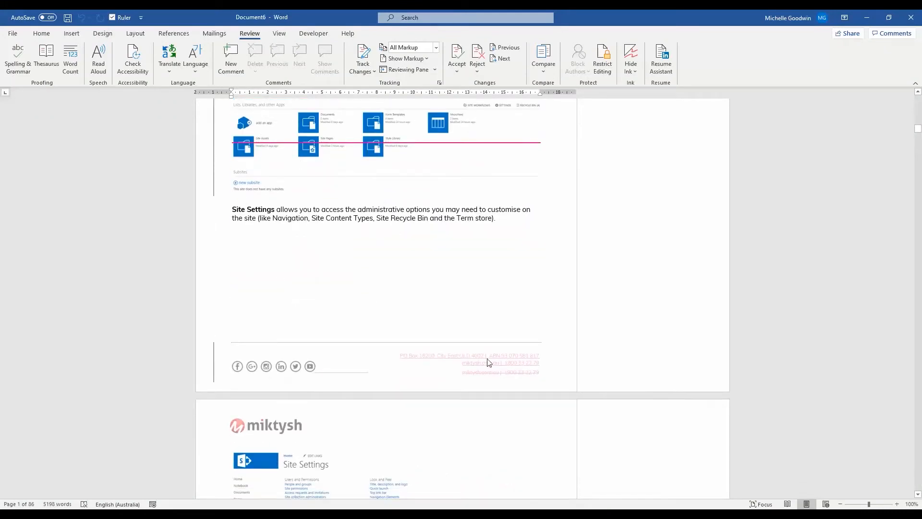
pyautogui.scroll(-16, 495, 370)
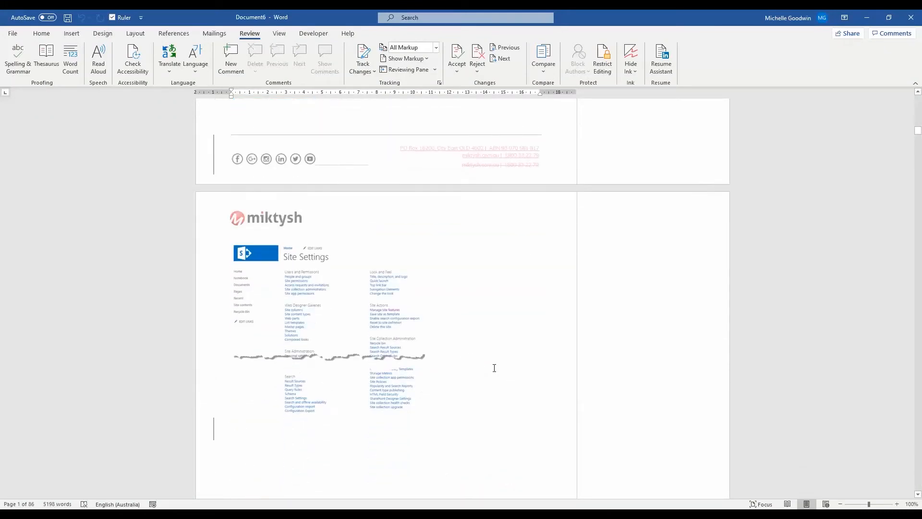
pyautogui.scroll(-17, 494, 368)
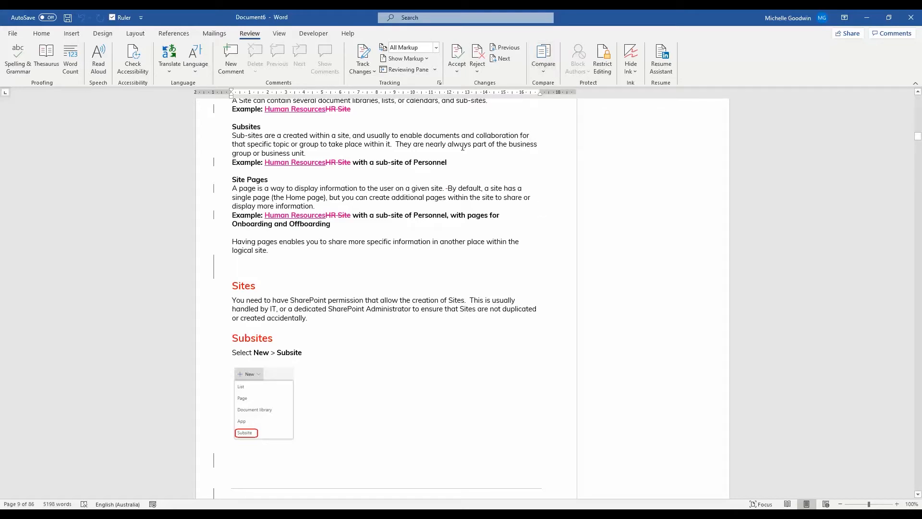
# View the comparison document side by side with the second listed SharePoint Site Owner Course Manual, its previous version
pyautogui.click(279, 34)
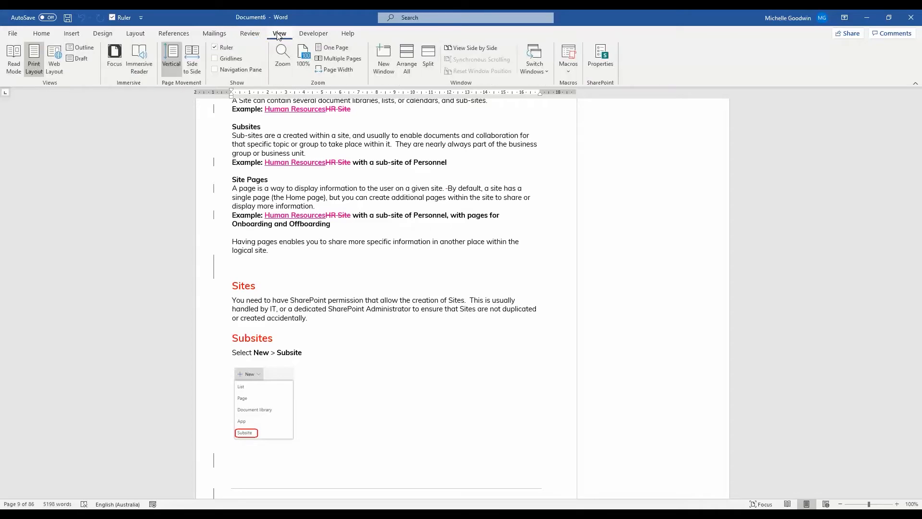
pyautogui.click(478, 52)
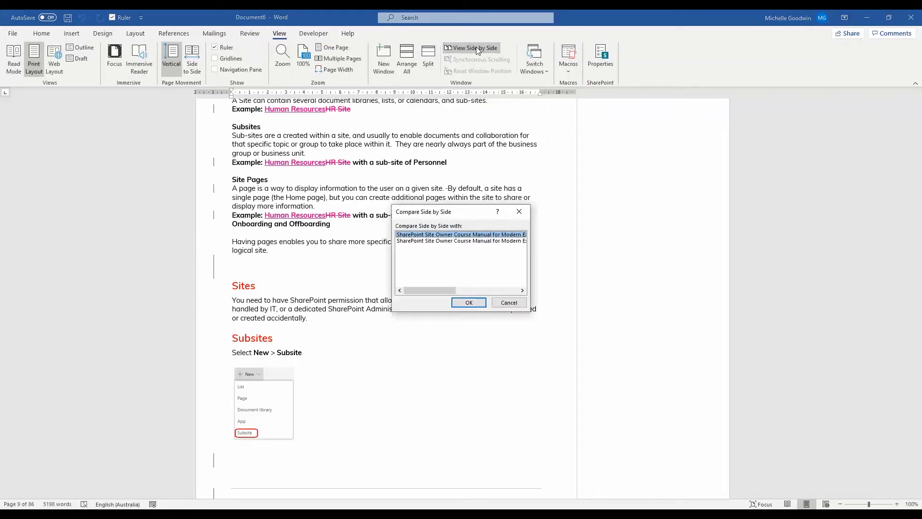
pyautogui.click(415, 242)
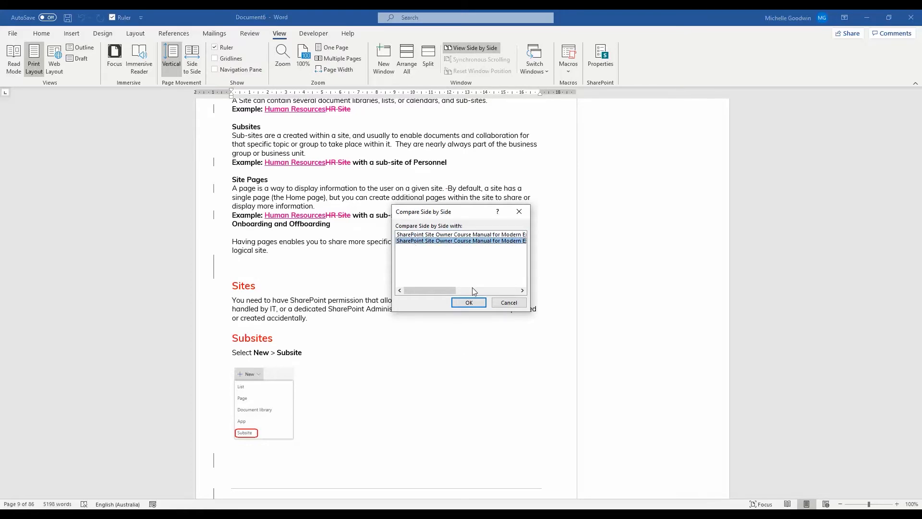
pyautogui.click(472, 302)
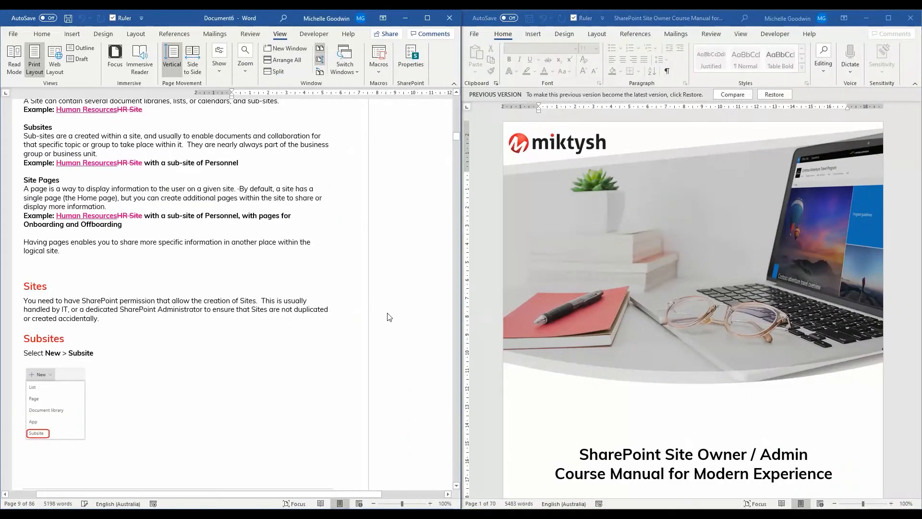
# Return the comparison document to its cover page and check both documents through the table of contents with Synchronous Scrolling
pyautogui.moveTo(457, 131); pyautogui.dragTo(457, 97)
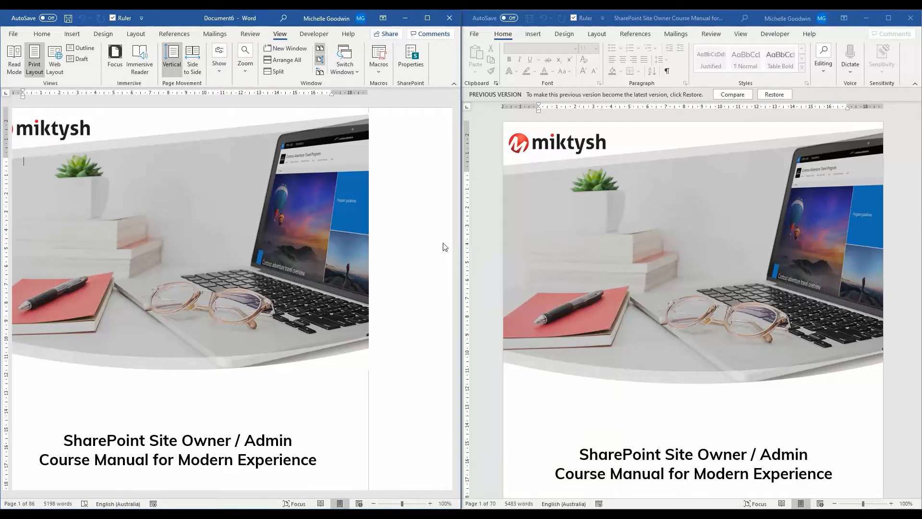
pyautogui.scroll(-1, 421, 275)
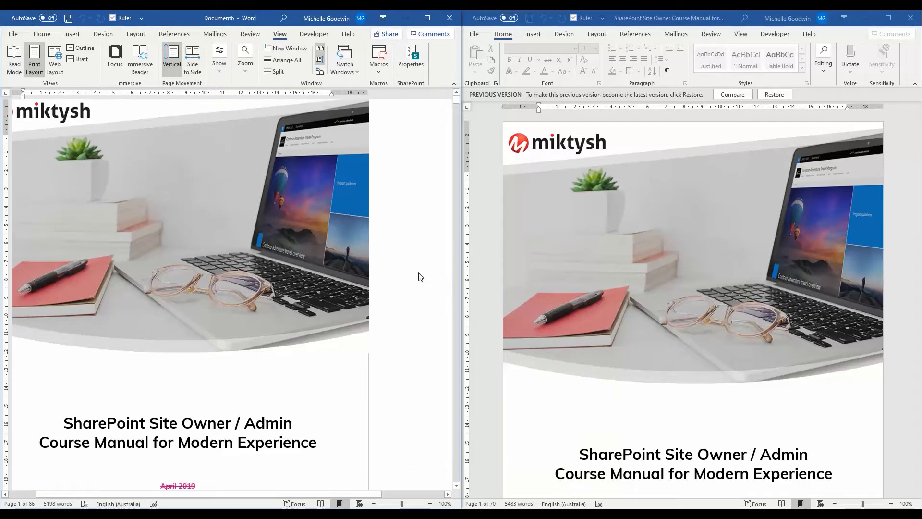
pyautogui.scroll(1, 421, 276)
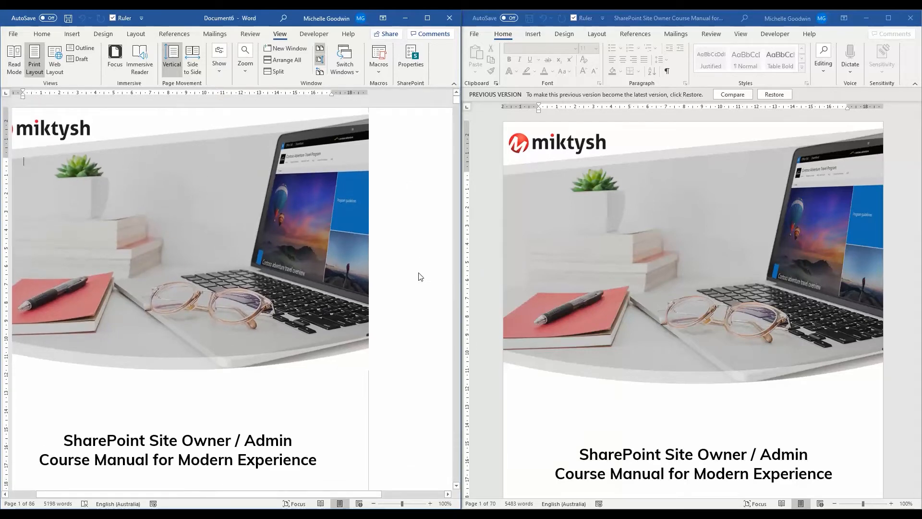
pyautogui.click(320, 60)
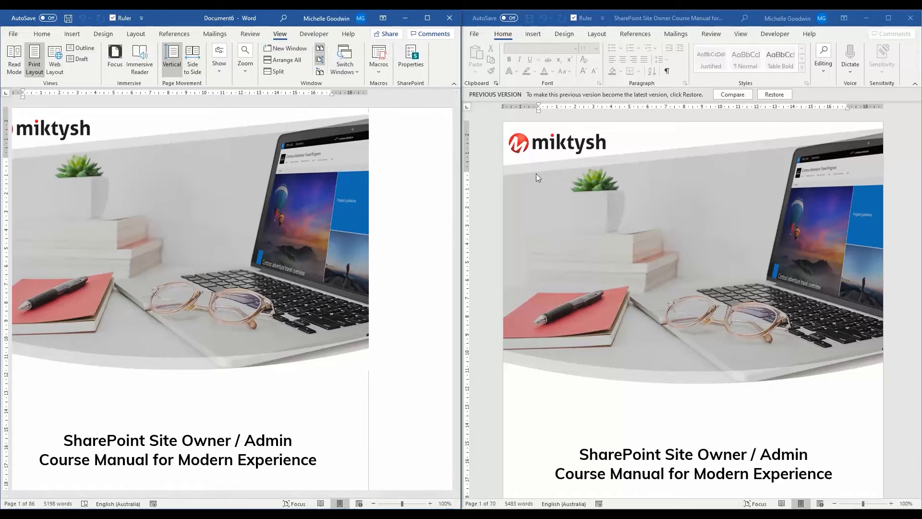
pyautogui.scroll(-5, 536, 174)
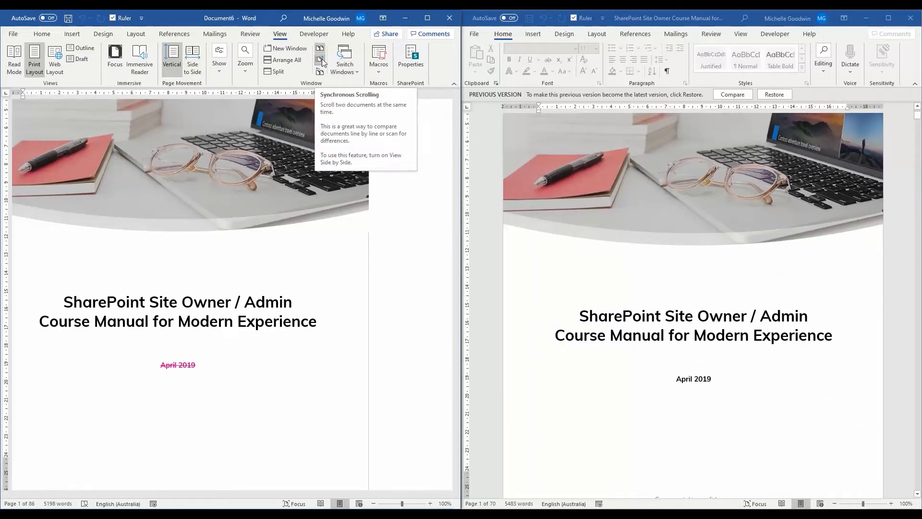
pyautogui.scroll(-10, 485, 194)
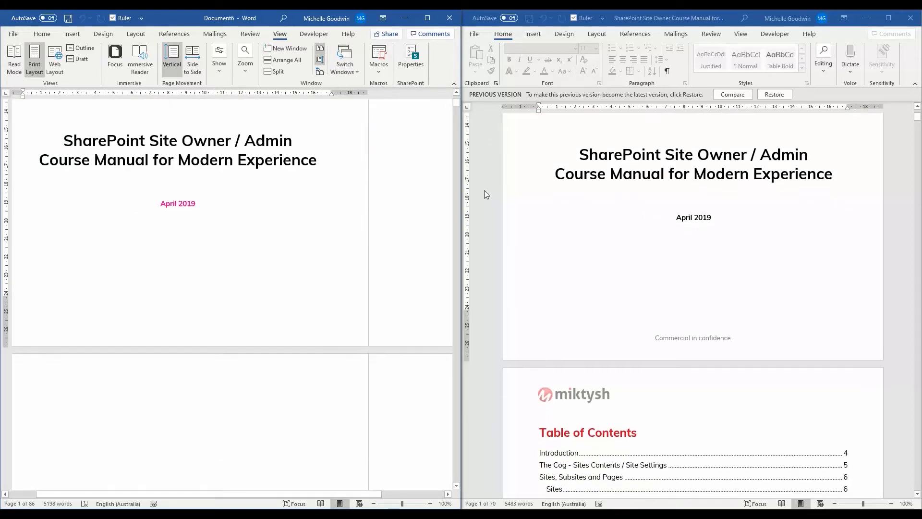
pyautogui.scroll(-15, 484, 190)
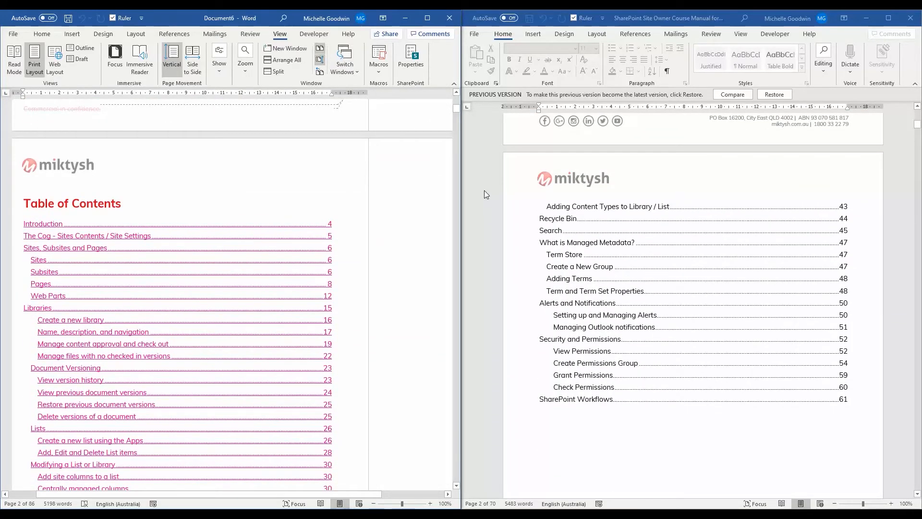
pyautogui.scroll(-15, 484, 190)
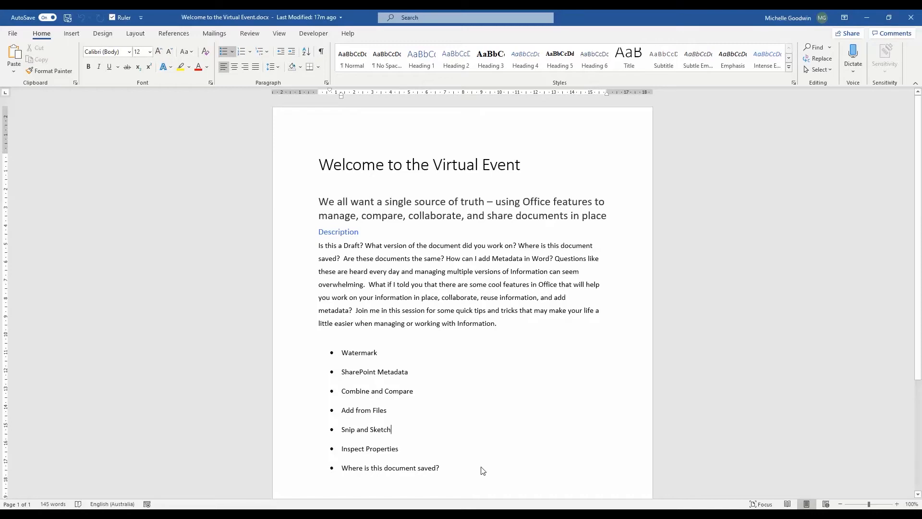
# Add a blank page after the bullet list in Welcome to the Virtual Event.docx and place the cursor on it
pyautogui.press('Return')
pyautogui.press('Return')
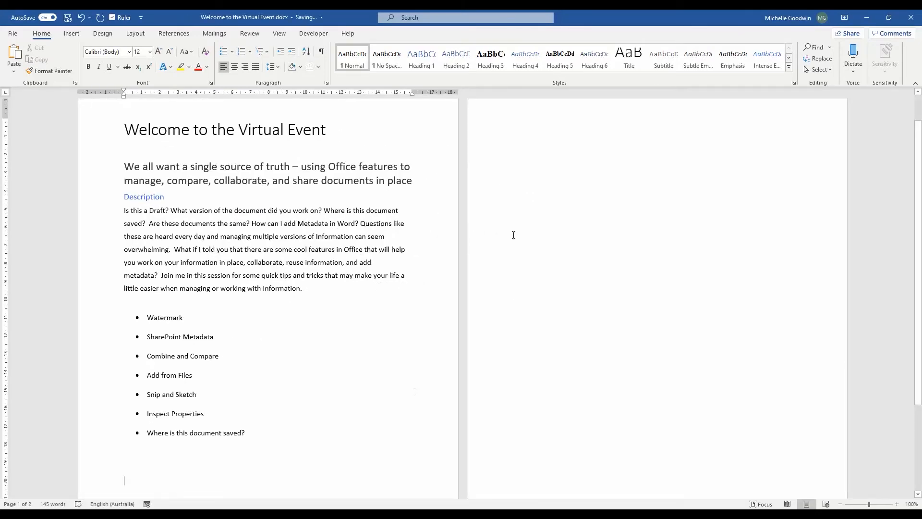
pyautogui.click(510, 138)
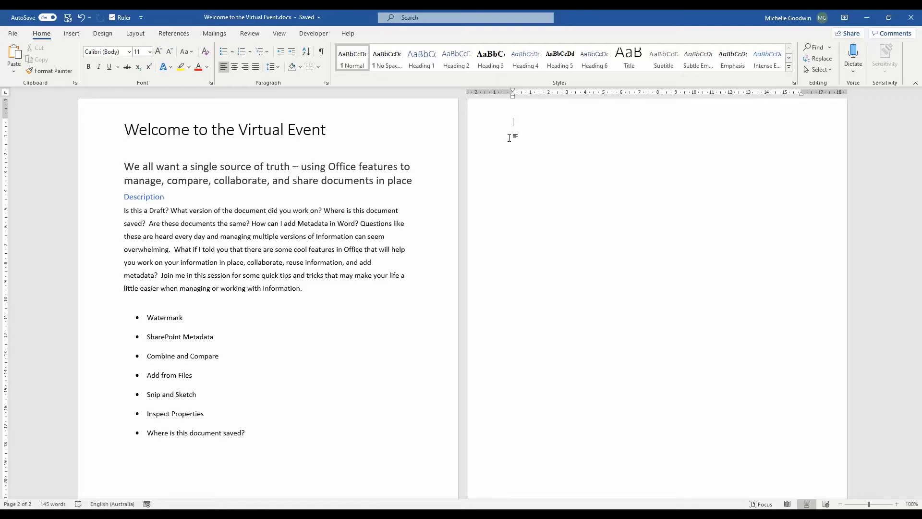
# Browse the OneDrive and SharePoint files available with Add From Files and open the content of Table Powerpoint Slides
pyautogui.click(68, 37)
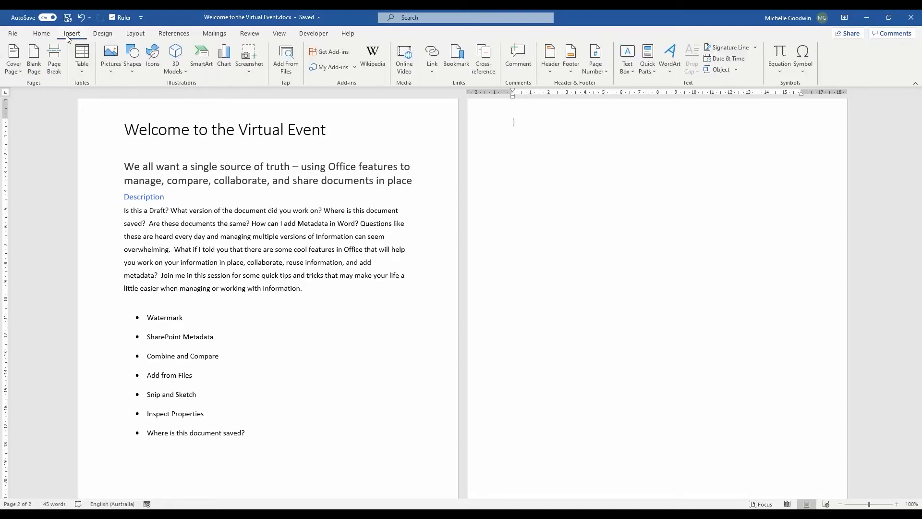
pyautogui.click(290, 72)
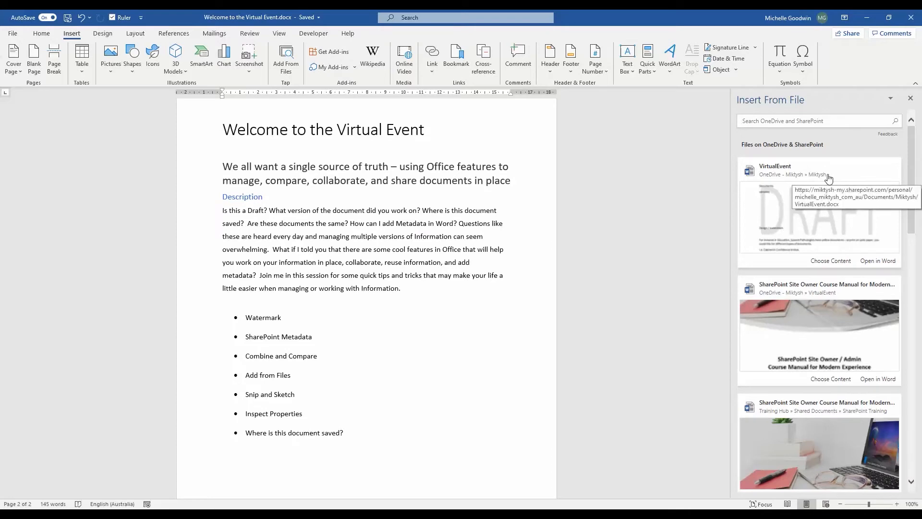
pyautogui.scroll(-3, 834, 317)
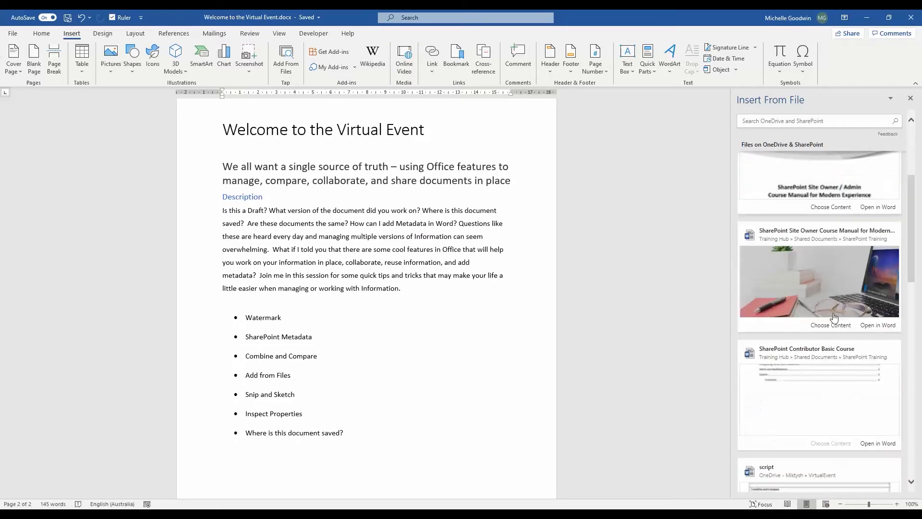
pyautogui.scroll(-10, 836, 288)
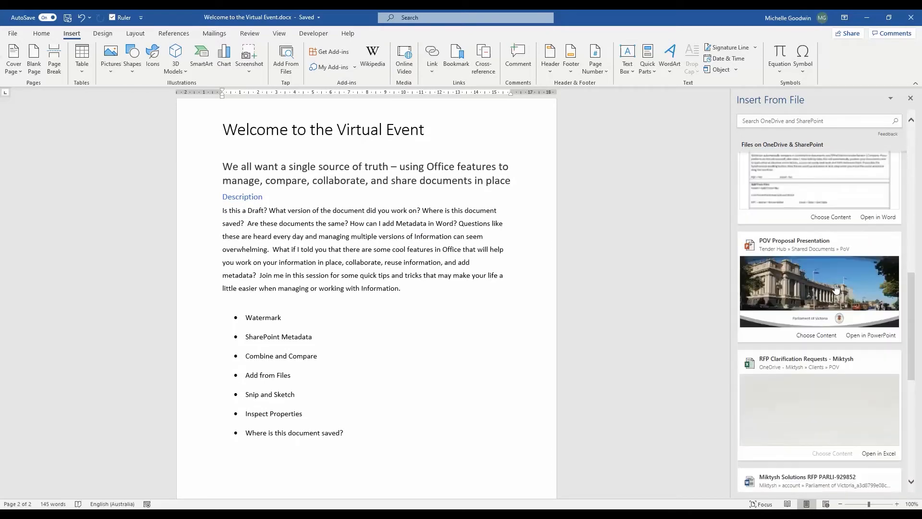
pyautogui.scroll(-10, 835, 288)
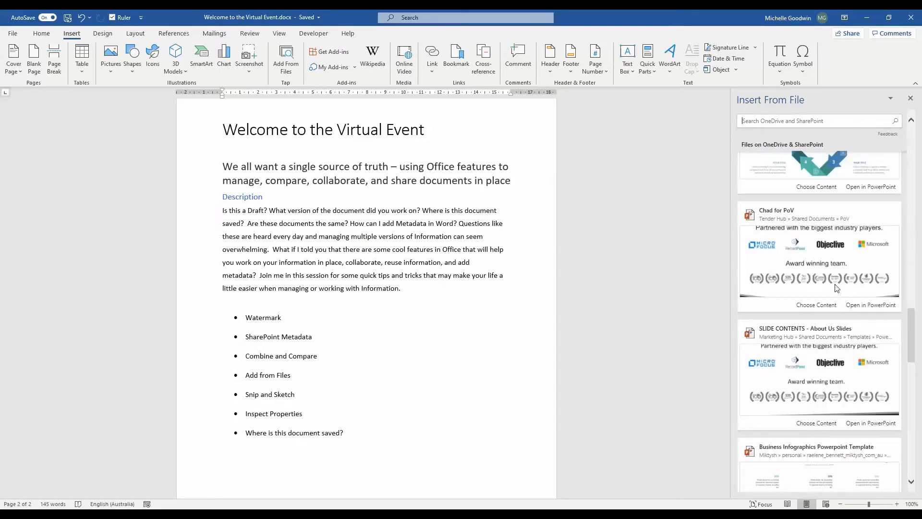
pyautogui.scroll(-1, 835, 288)
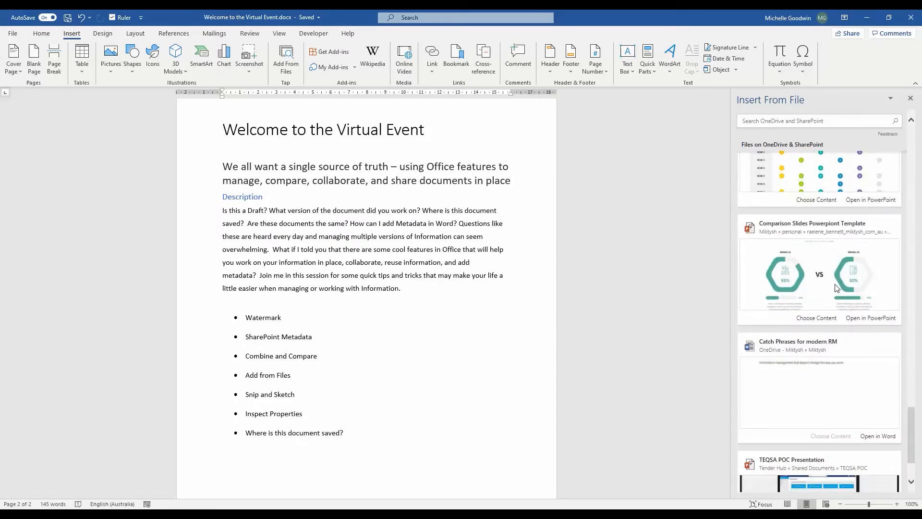
pyautogui.scroll(2, 817, 240)
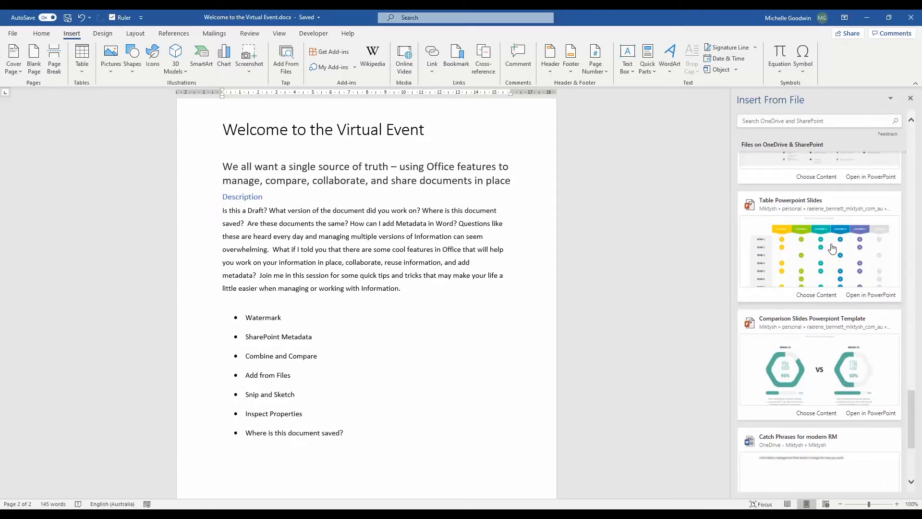
pyautogui.click(816, 295)
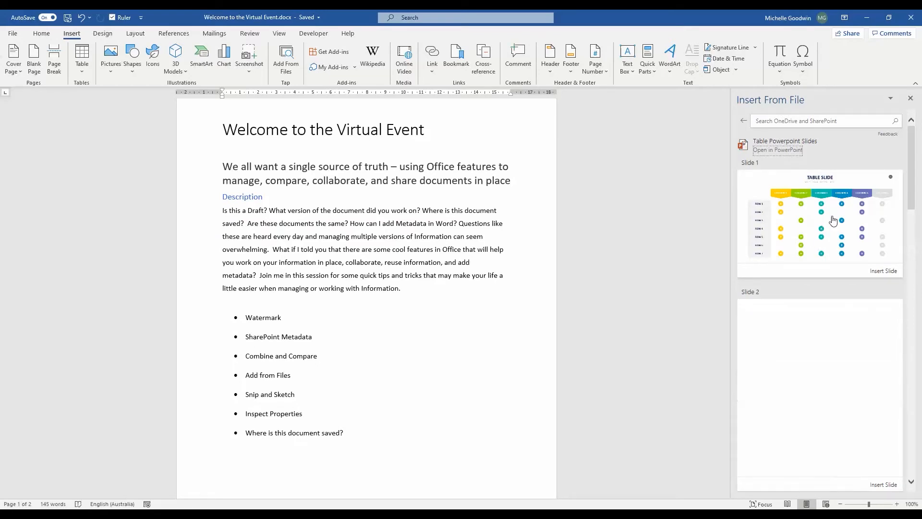
# Insert Slide 5, the table with five coloured columns, from Table Powerpoint Slides onto the second page
pyautogui.scroll(-3, 836, 219)
pyautogui.scroll(-3, 836, 219)
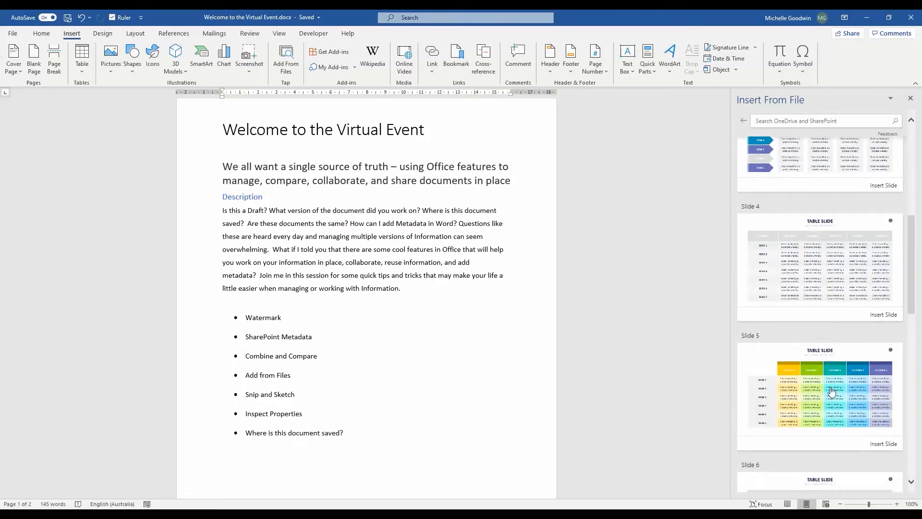
pyautogui.click(883, 444)
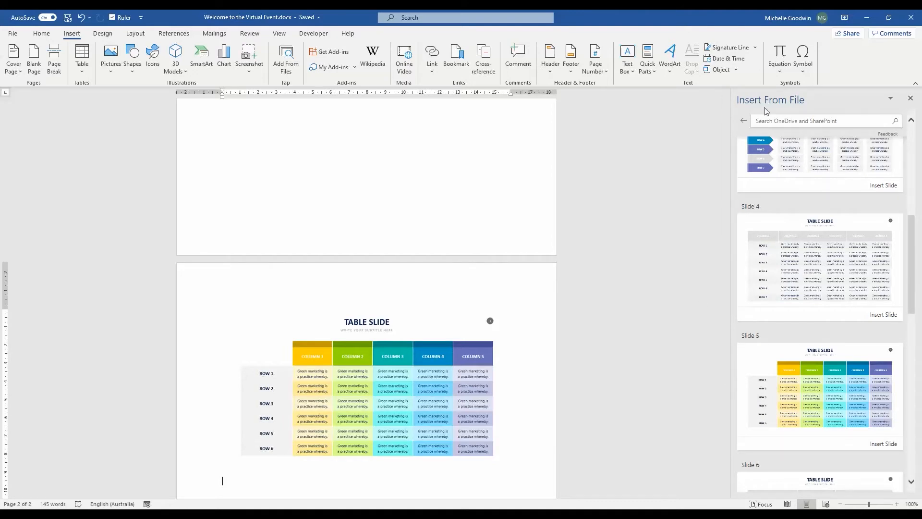
# Return to the OneDrive and SharePoint file list and look through the other files that can supply content
pyautogui.moveTo(913, 241); pyautogui.dragTo(914, 176)
pyautogui.click(744, 120)
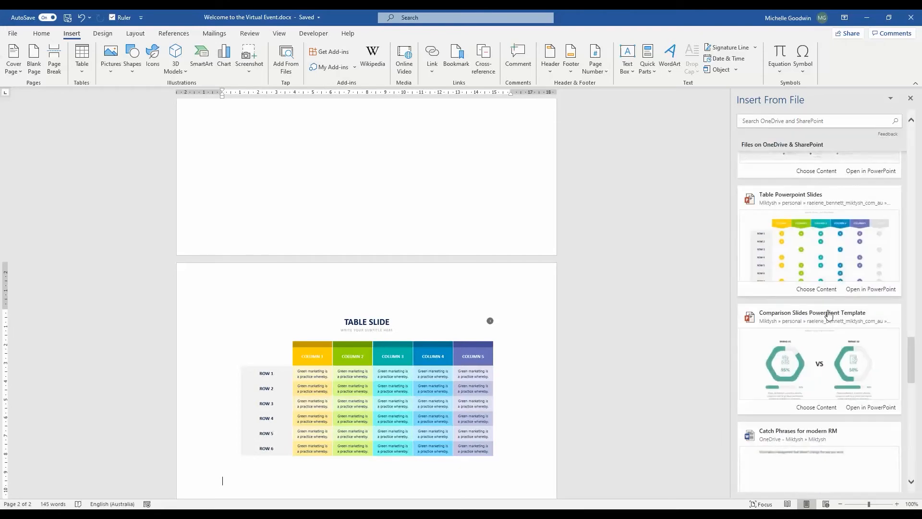
pyautogui.scroll(-10, 828, 314)
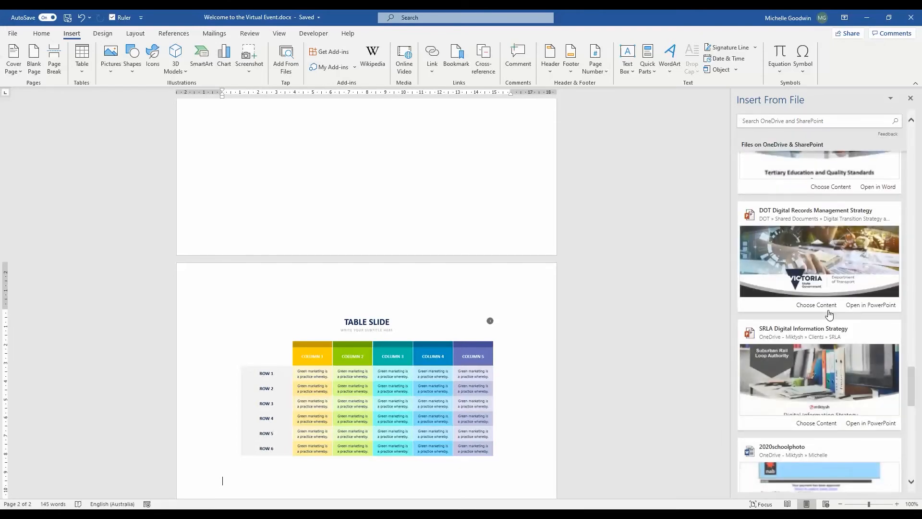
pyautogui.scroll(-5, 829, 314)
pyautogui.scroll(-3, 830, 314)
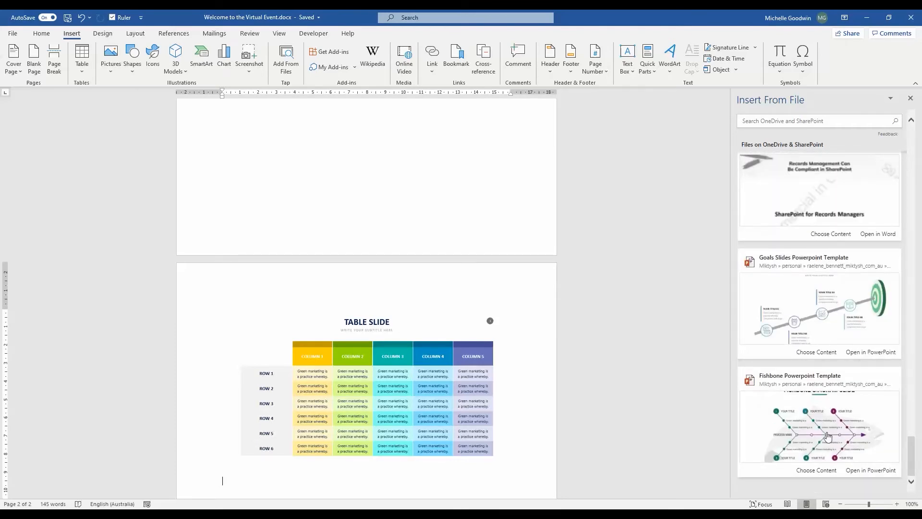
pyautogui.scroll(15, 827, 436)
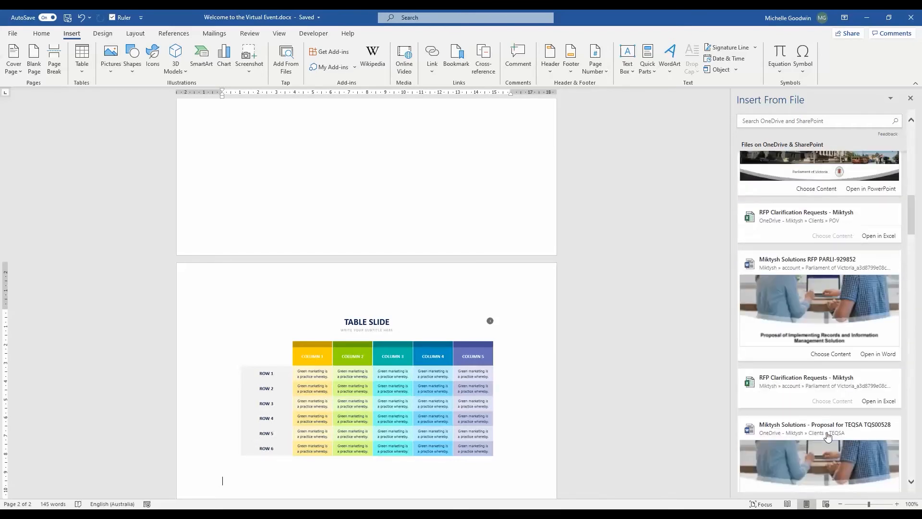
pyautogui.scroll(3, 827, 436)
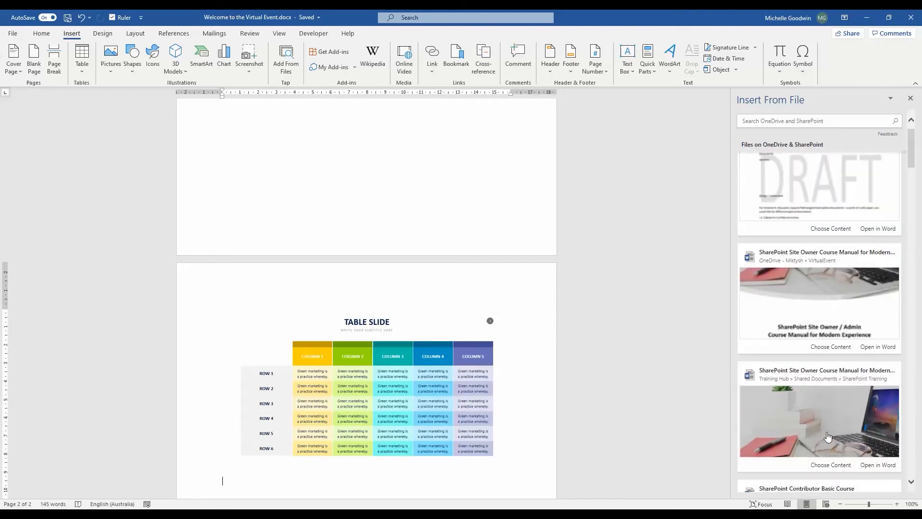
# Insert the site-creation settings table from the Training Hub copy of SharePoint Site Owner Course Manual for Modern Experience below the Table Slide picture
pyautogui.scroll(-2, 827, 435)
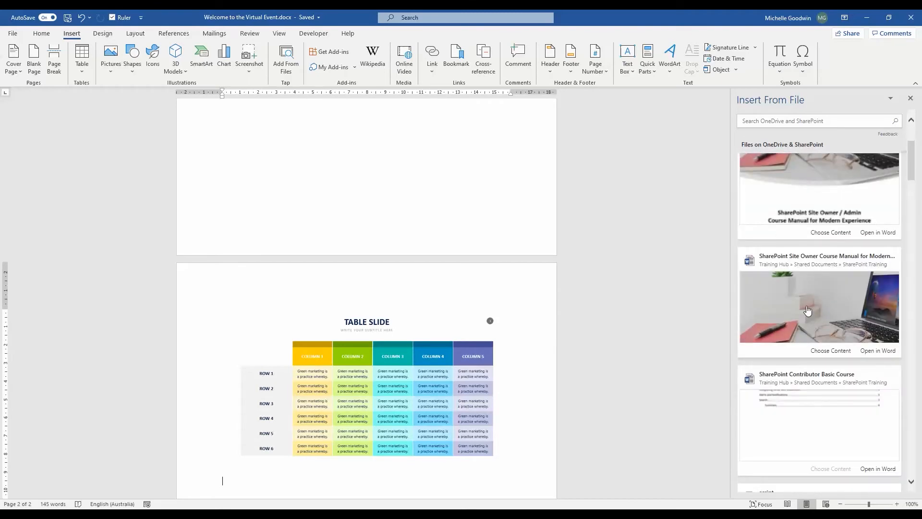
pyautogui.click(825, 353)
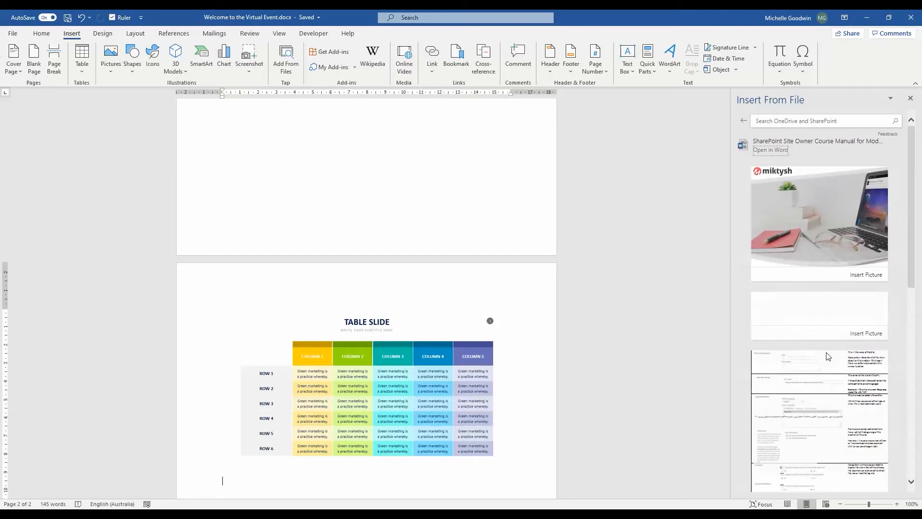
pyautogui.scroll(-6, 827, 354)
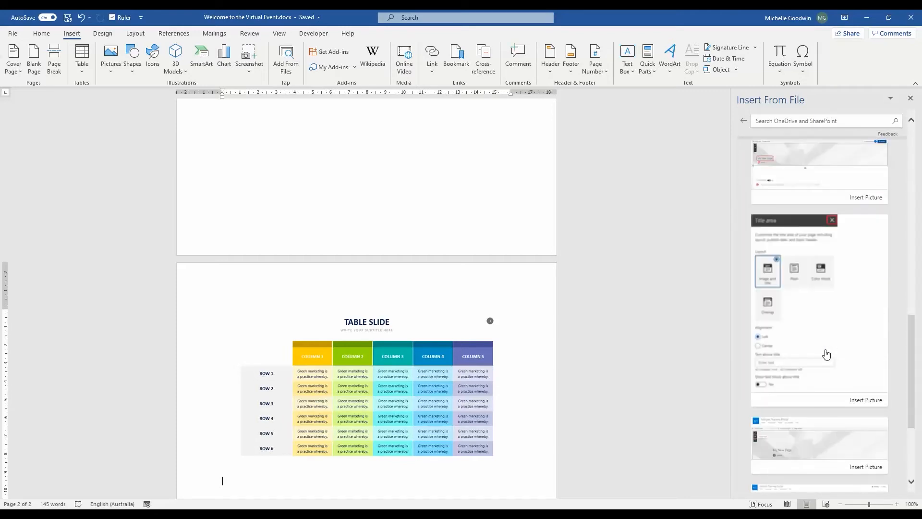
pyautogui.scroll(-3, 826, 354)
pyautogui.scroll(10, 826, 354)
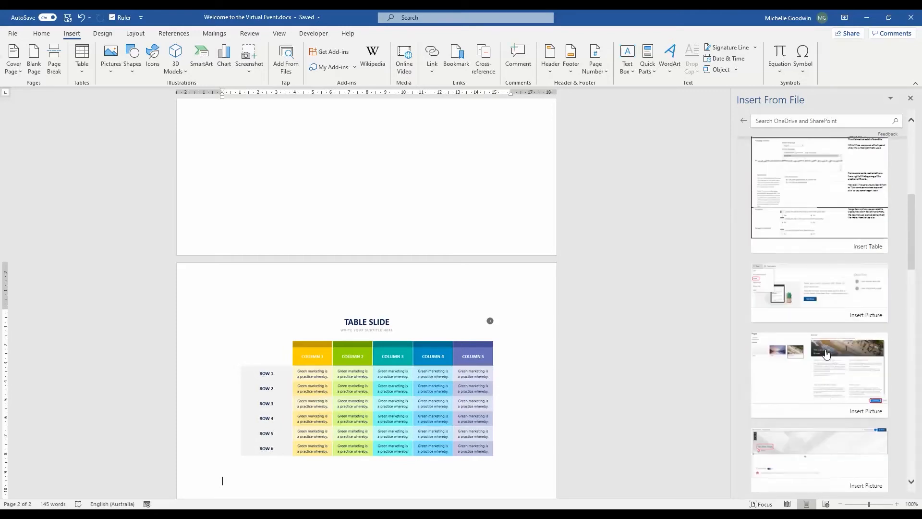
pyautogui.scroll(5, 826, 354)
pyautogui.click(822, 384)
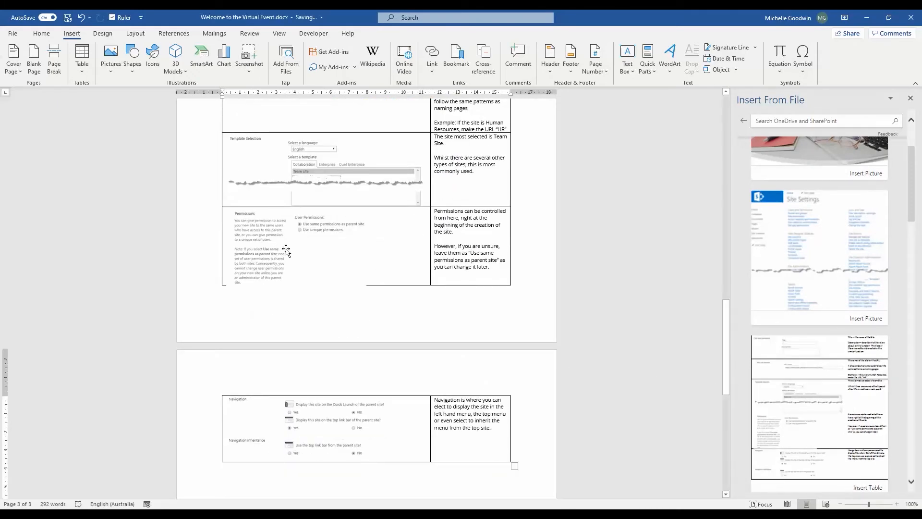
# Look through the inserted table and place the cursor in its description cells to check that the text is editable
pyautogui.scroll(3, 286, 249)
pyautogui.scroll(3, 286, 250)
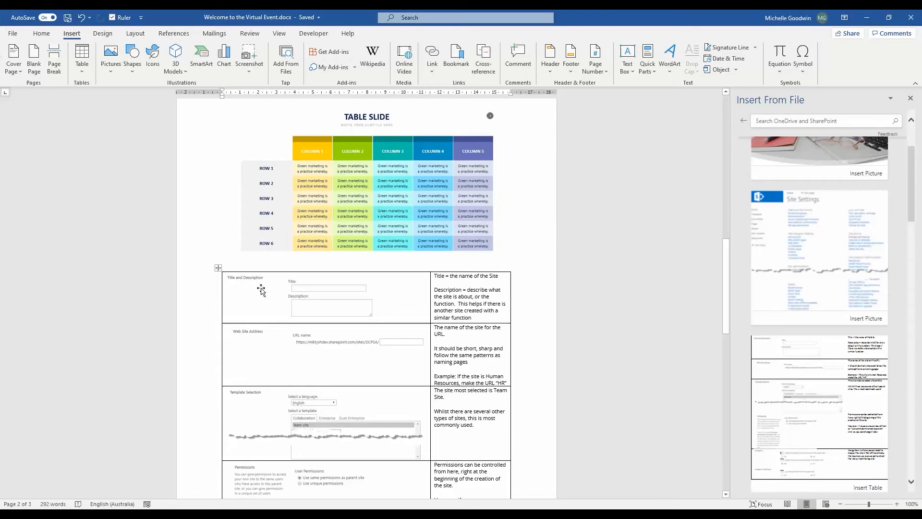
pyautogui.click(242, 278)
pyautogui.click(476, 295)
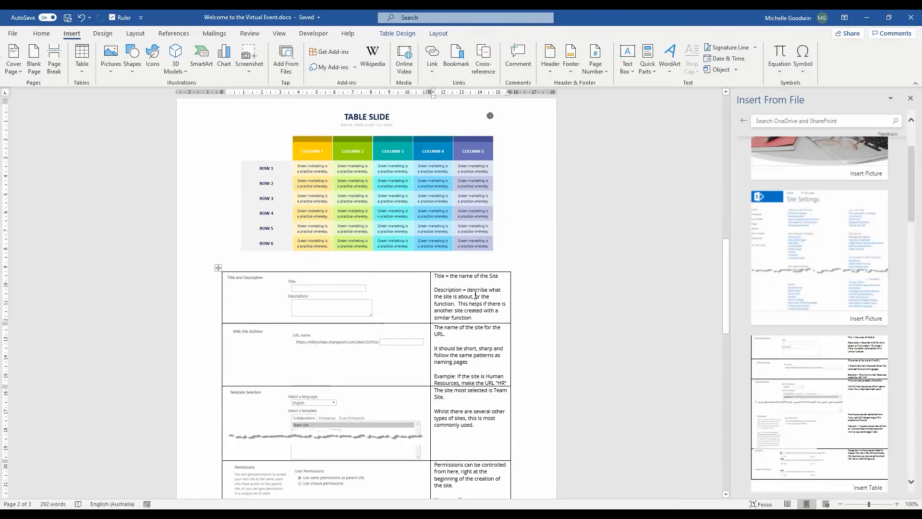
pyautogui.scroll(-3, 476, 295)
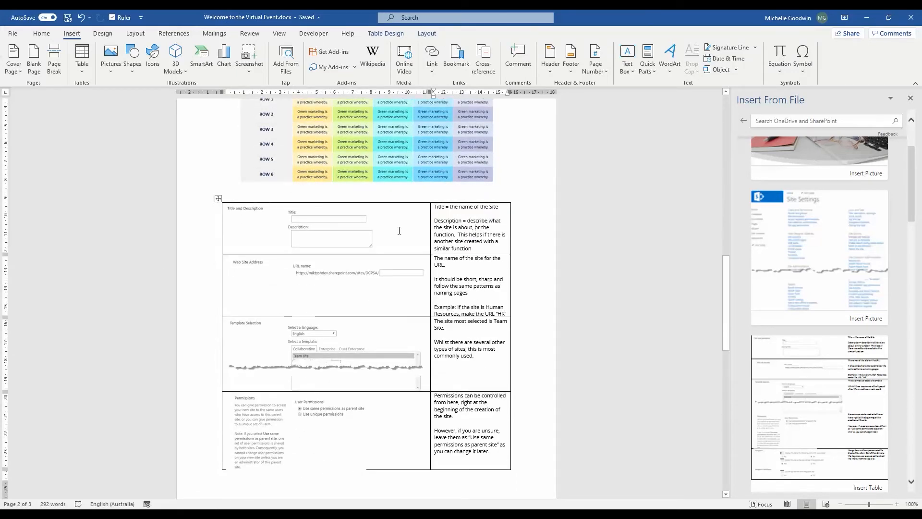
pyautogui.doubleClick(457, 402)
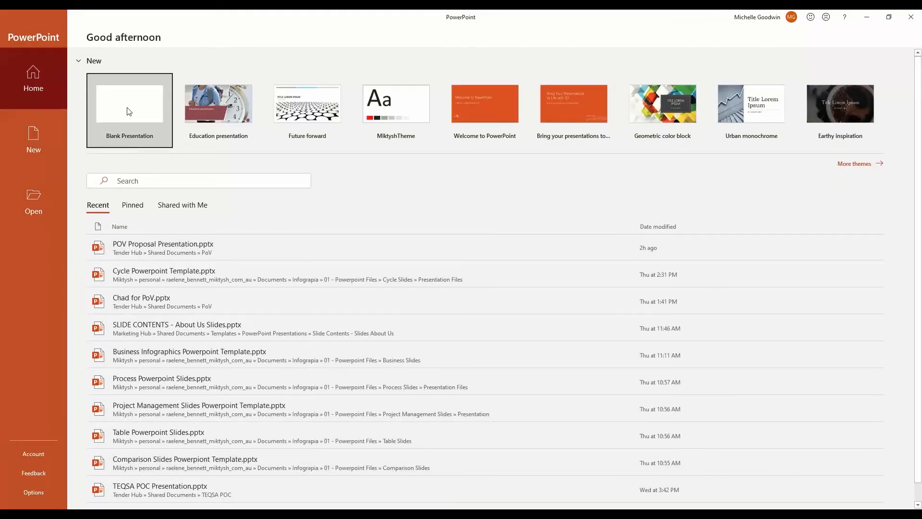
# In PowerPoint, create a blank presentation and reuse Slide 1 of Business Infographics Powerpoint Template with its source formatting
pyautogui.click(128, 111)
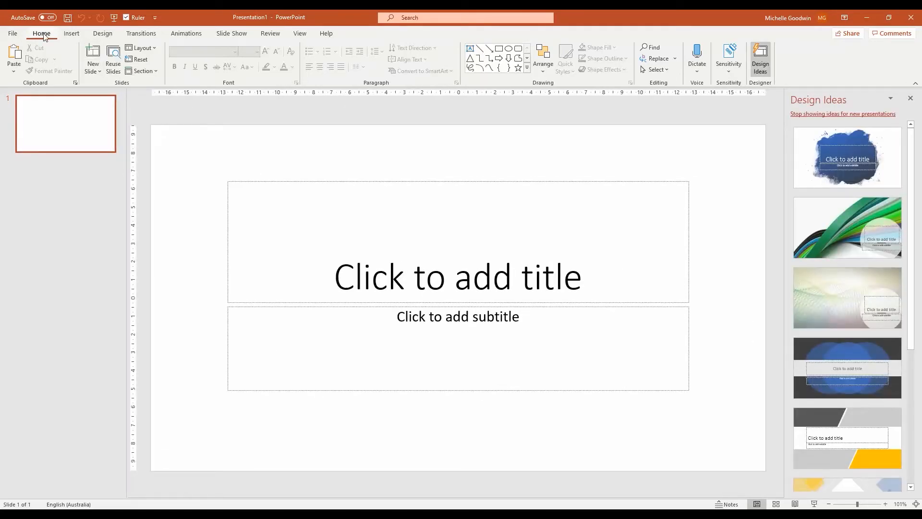
pyautogui.click(113, 66)
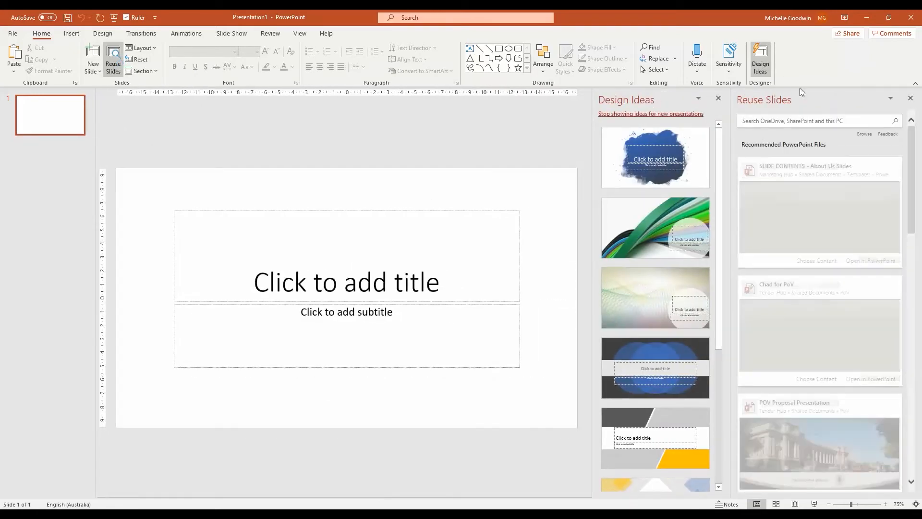
pyautogui.scroll(-3, 816, 269)
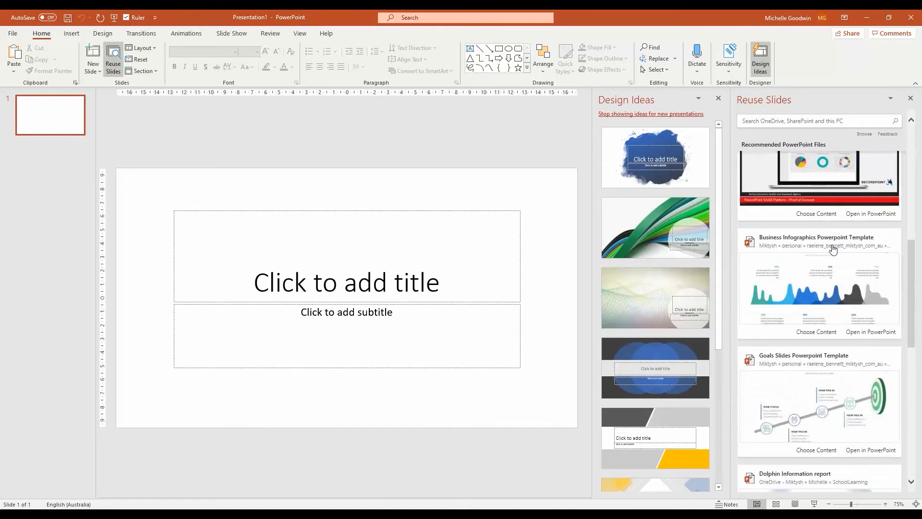
pyautogui.click(811, 274)
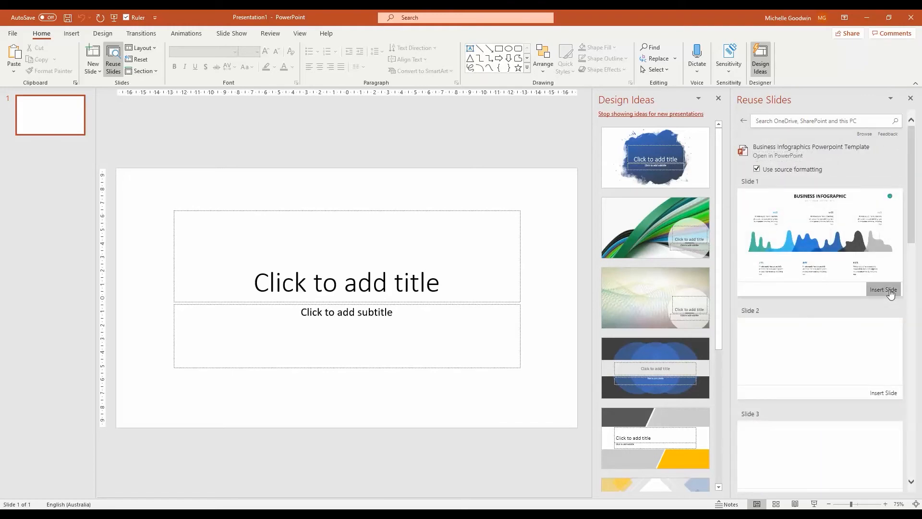
pyautogui.click(890, 291)
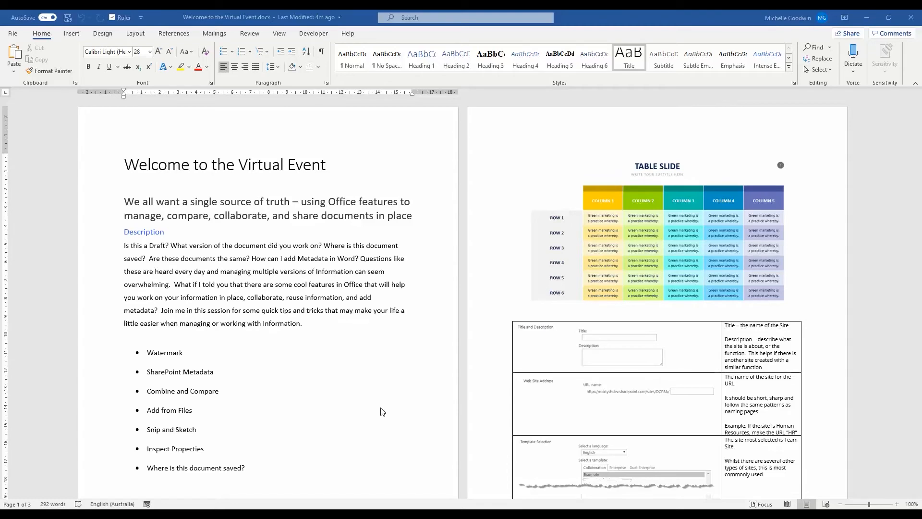
# Switch to Word and run the Document Inspector on Welcome to the Virtual Event.docx with the default checks
pyautogui.click(14, 36)
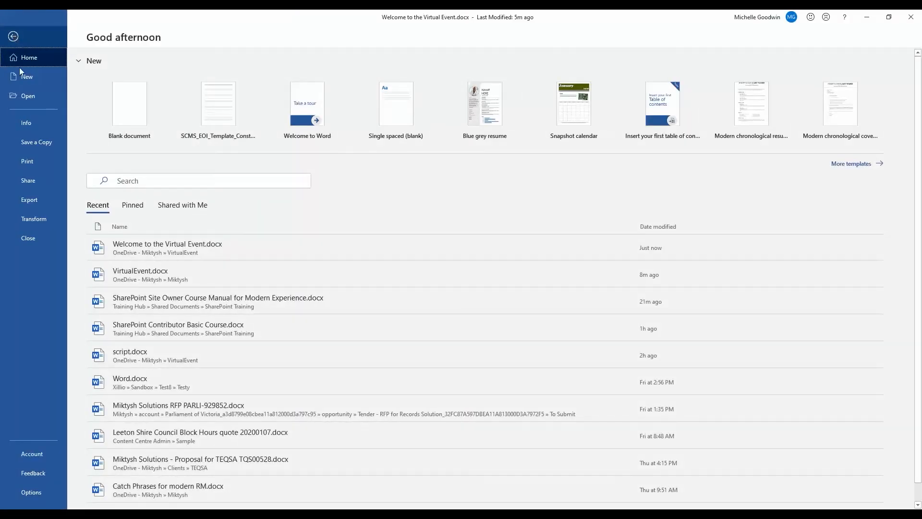
pyautogui.click(32, 124)
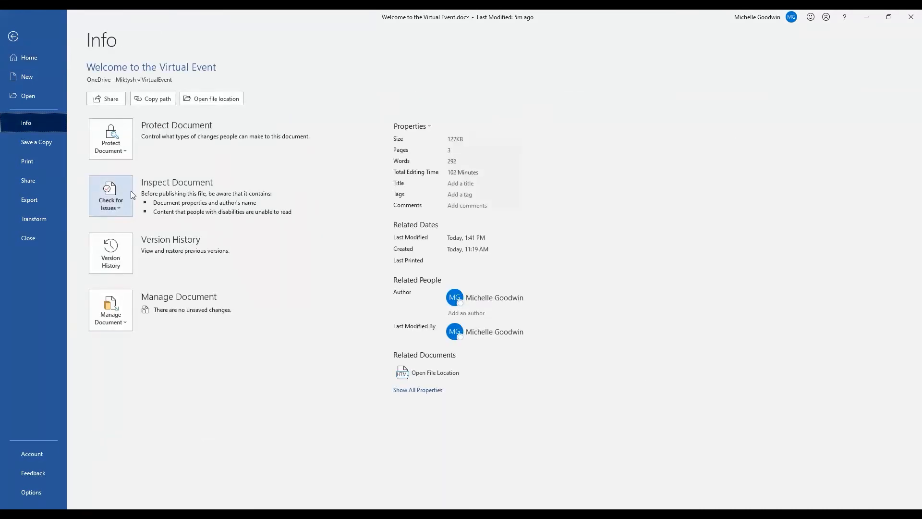
pyautogui.click(120, 211)
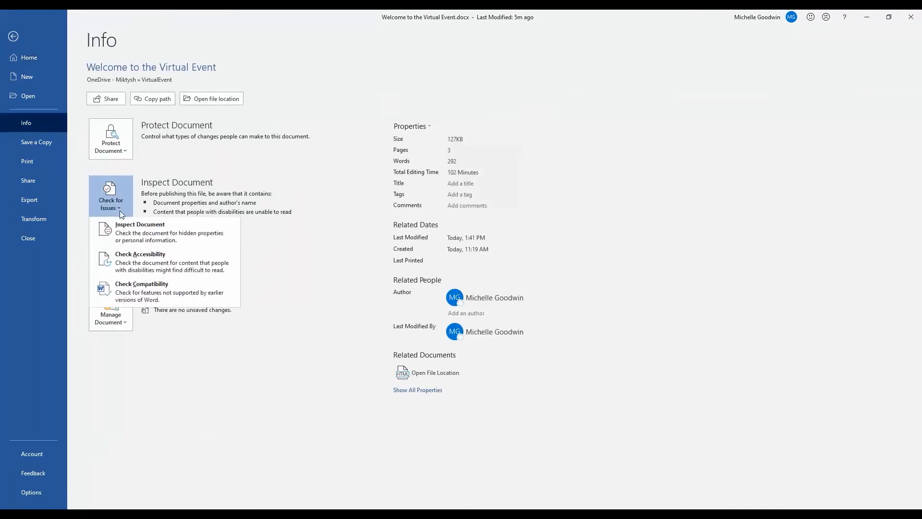
pyautogui.click(197, 241)
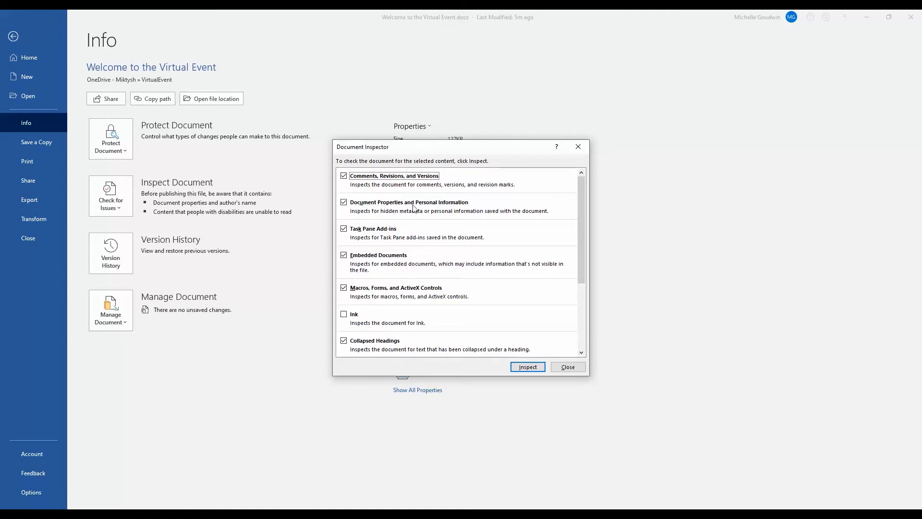
pyautogui.moveTo(484, 150); pyautogui.dragTo(712, 151)
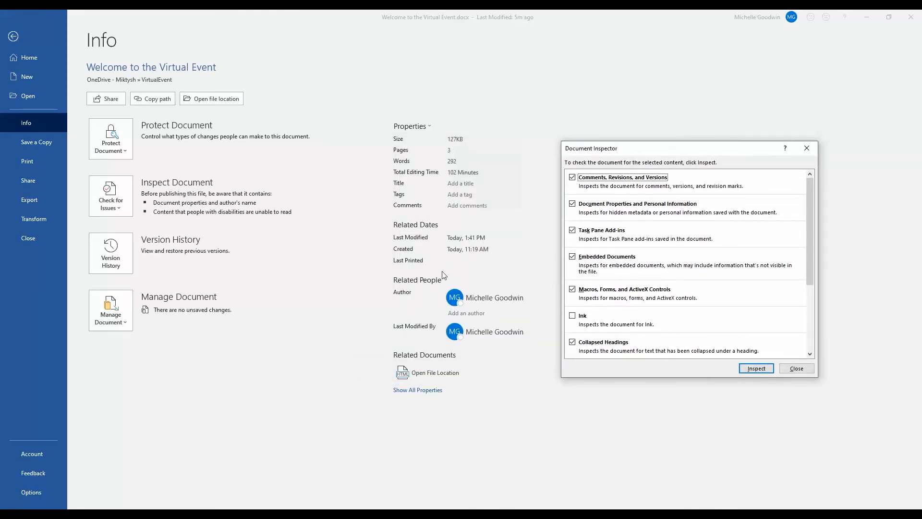
pyautogui.moveTo(756, 148); pyautogui.dragTo(551, 159)
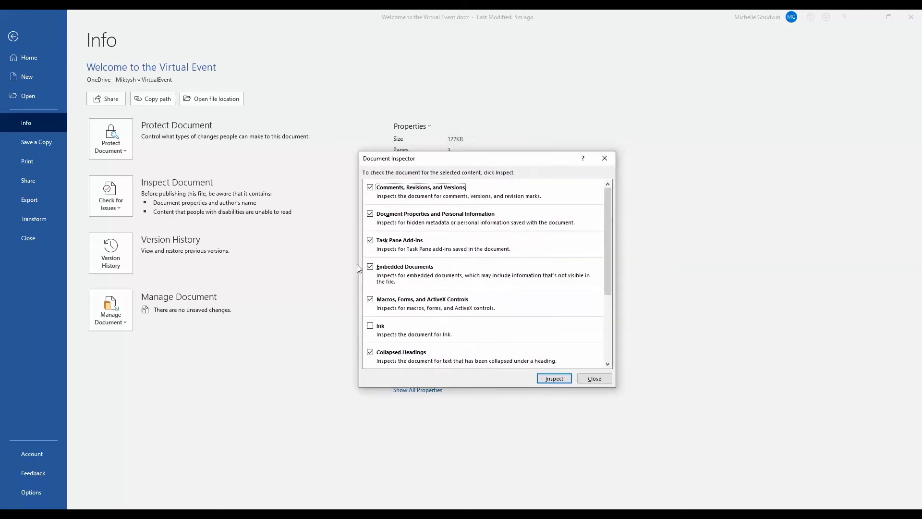
pyautogui.scroll(-2, 447, 265)
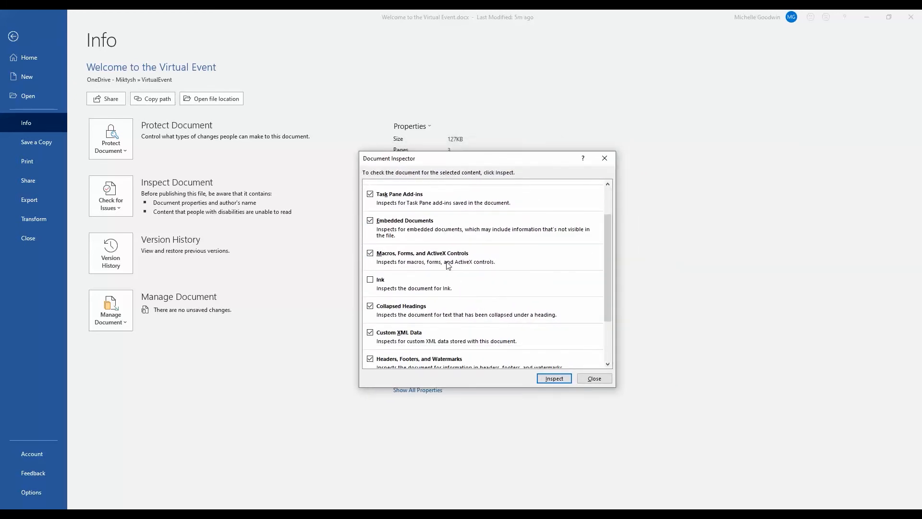
pyautogui.scroll(-2, 447, 265)
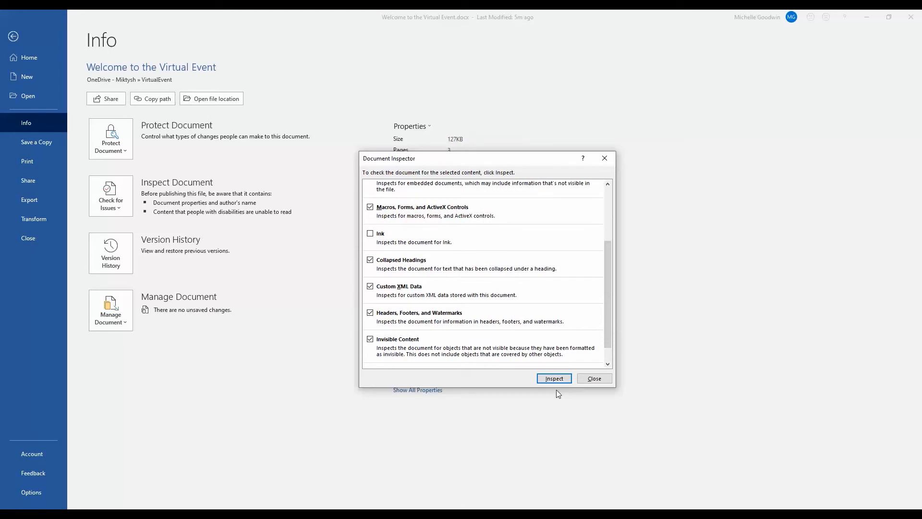
pyautogui.click(549, 380)
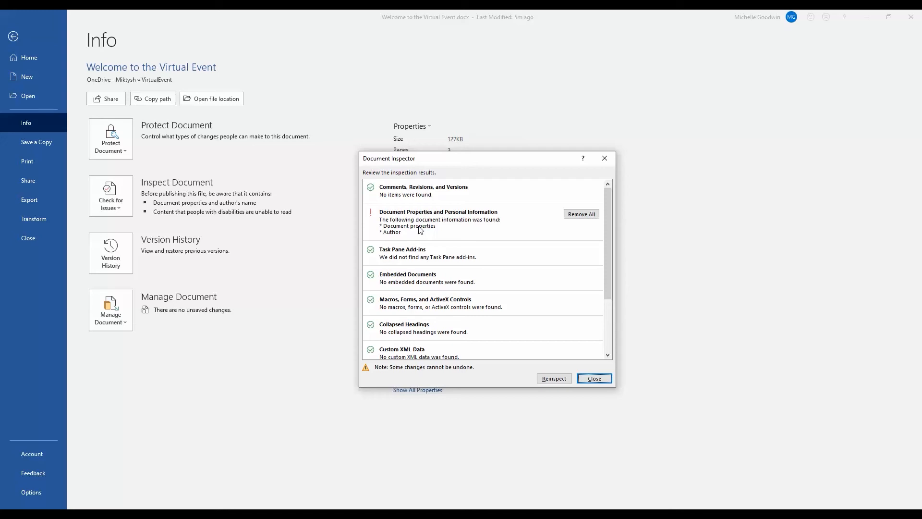
# Review the inspection results for every category and close the Document Inspector without removing anything
pyautogui.scroll(-3, 420, 229)
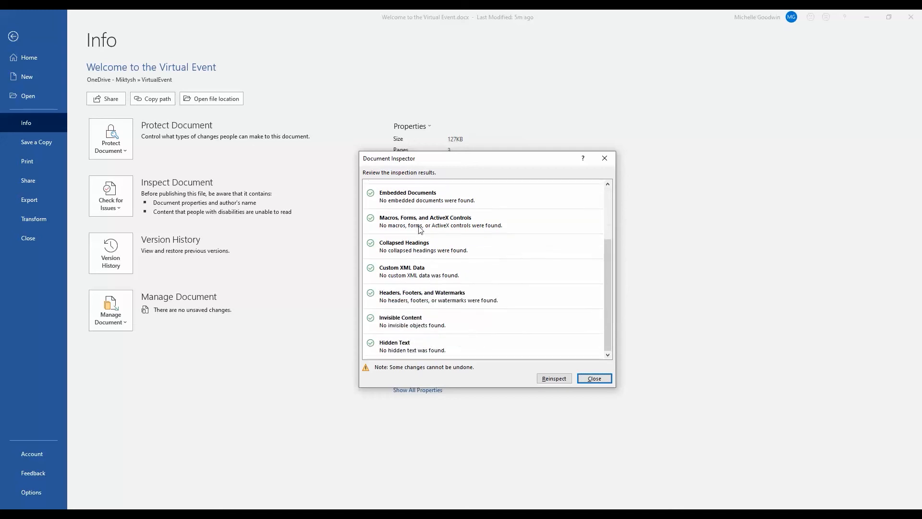
pyautogui.scroll(3, 420, 229)
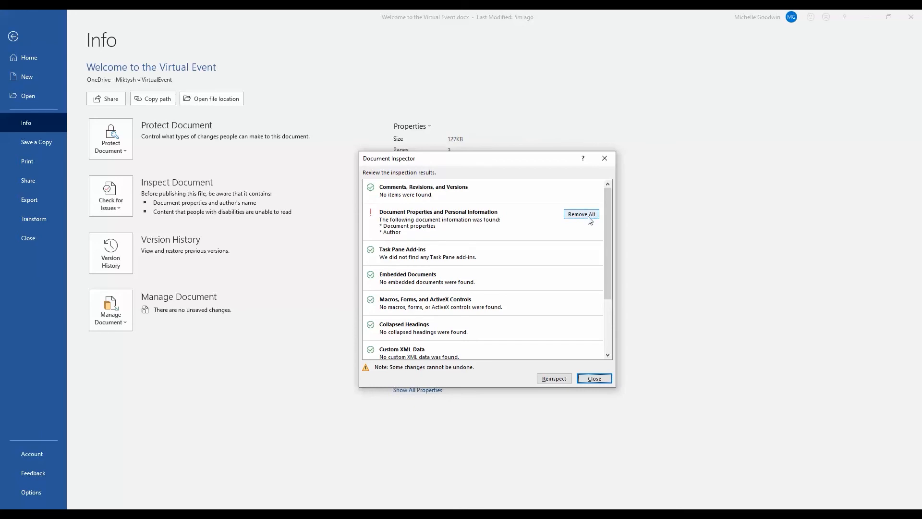
pyautogui.click(595, 378)
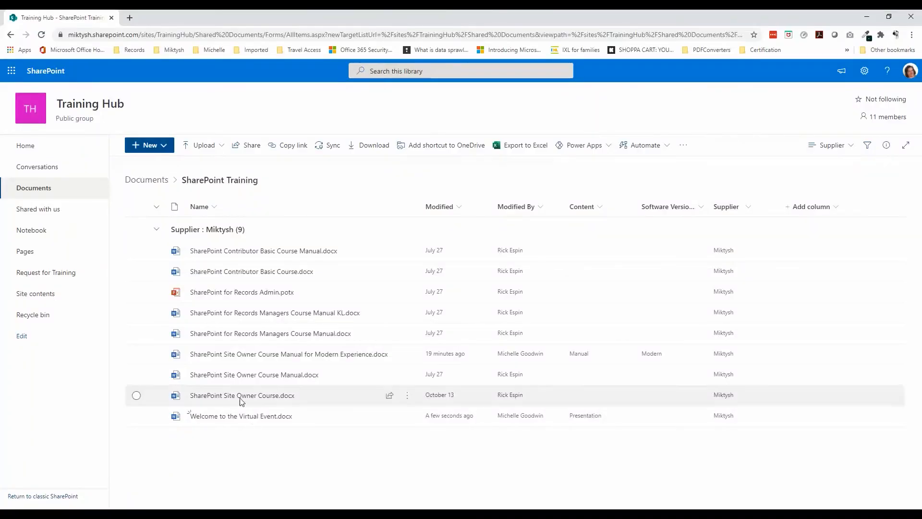
# In the Training Hub's SharePoint Training folder, open Welcome to the Virtual Event.docx in the desktop Word app
pyautogui.click(408, 417)
pyautogui.moveTo(437, 236)
pyautogui.click(557, 257)
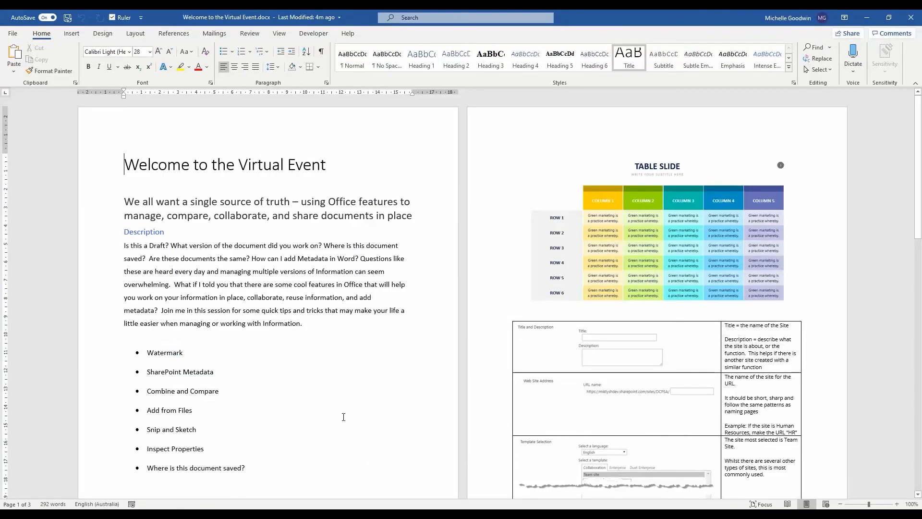
# Open the document's file location from its Info page, copy the document's path and return to the document
pyautogui.click(16, 34)
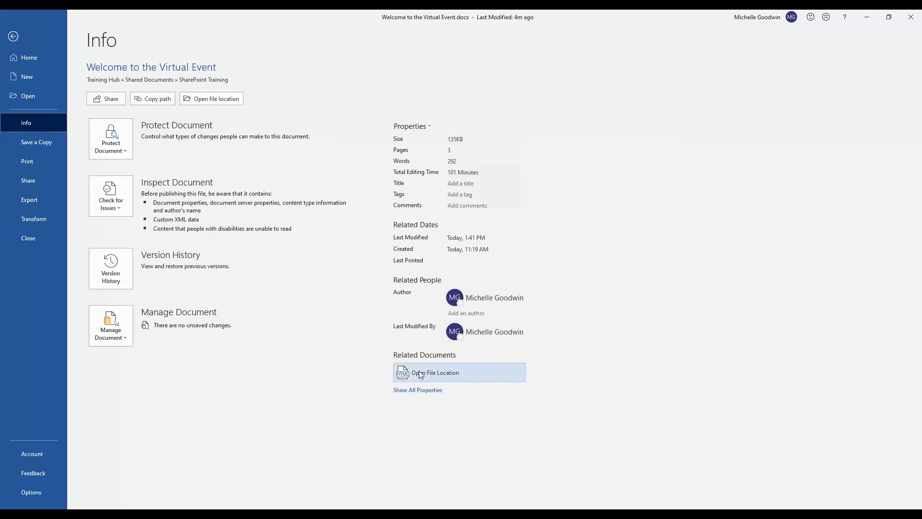
pyautogui.moveTo(420, 374)
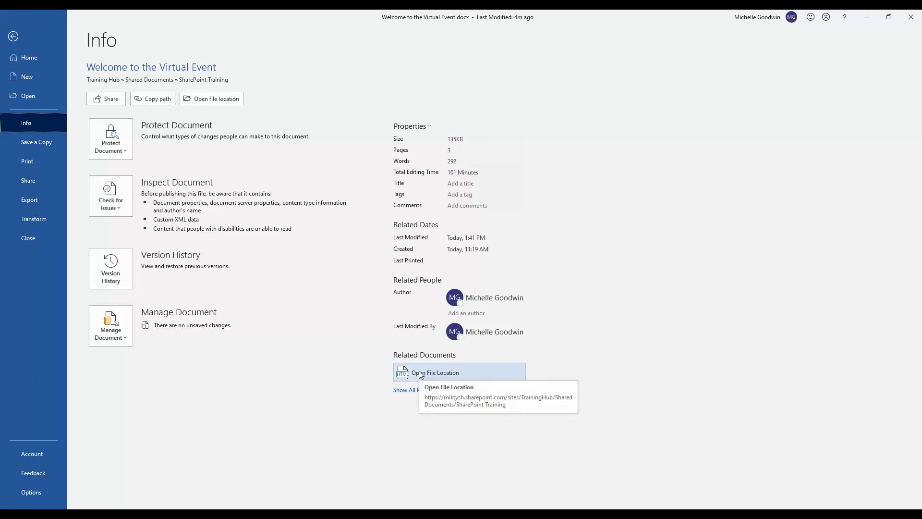
pyautogui.click(421, 375)
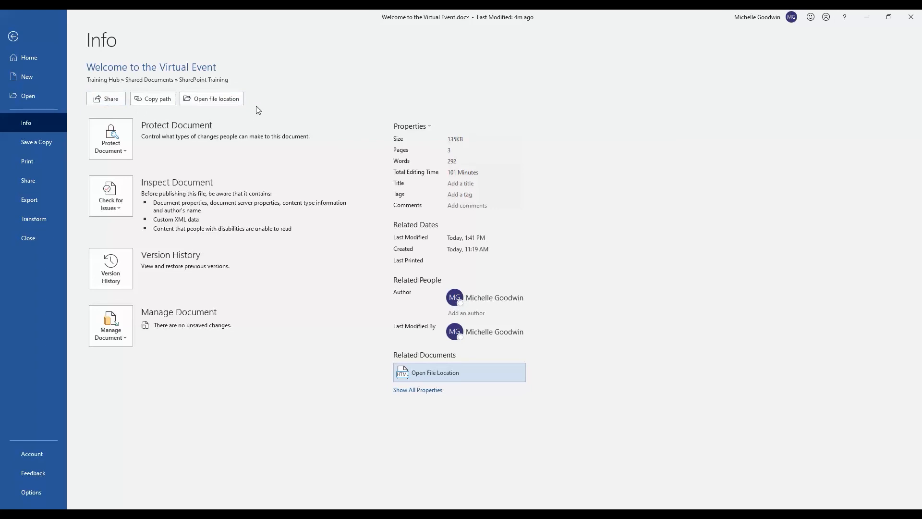
pyautogui.click(152, 100)
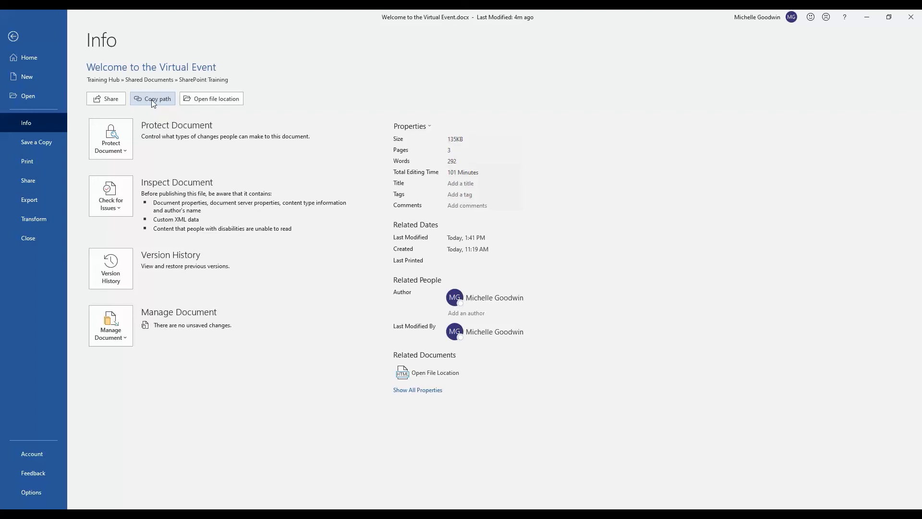
pyautogui.click(11, 37)
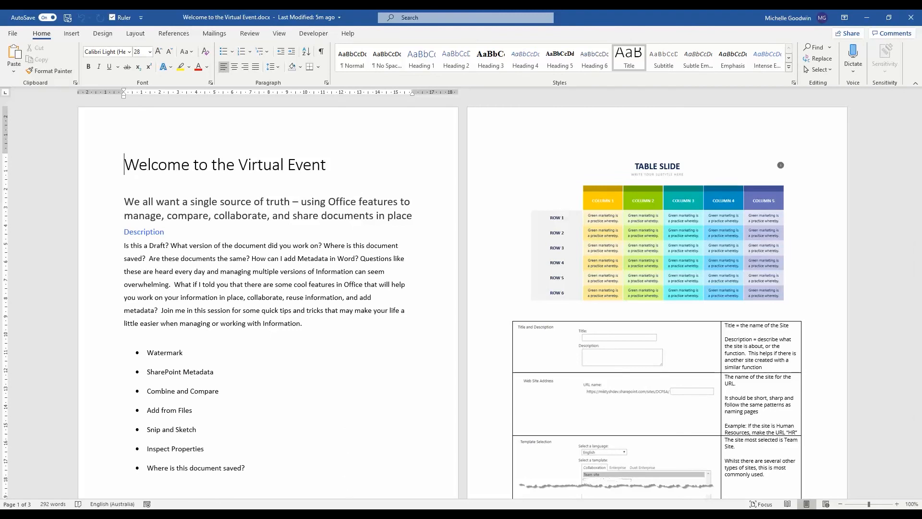
# Switch to Snip & Sketch and take an immediate rectangular snip of the Table Slide picture on the second page
pyautogui.hotkey('alt', 'Tab')
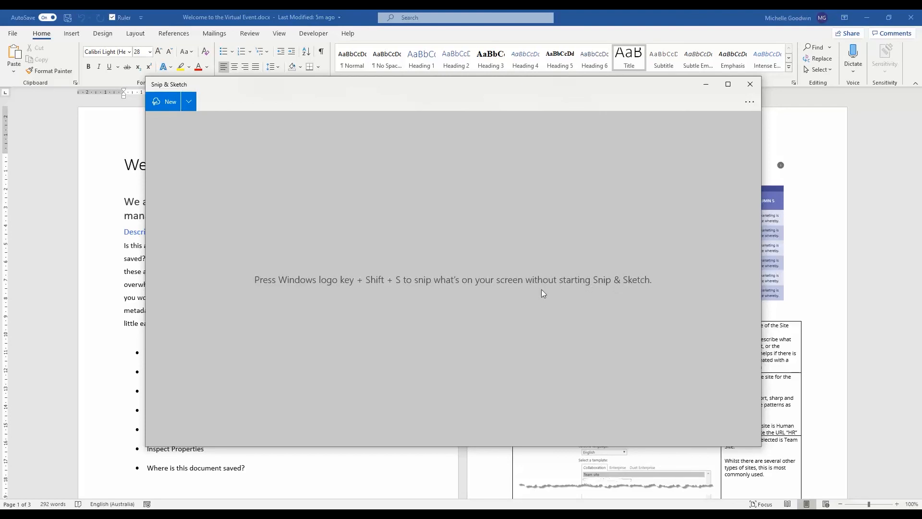
pyautogui.click(190, 103)
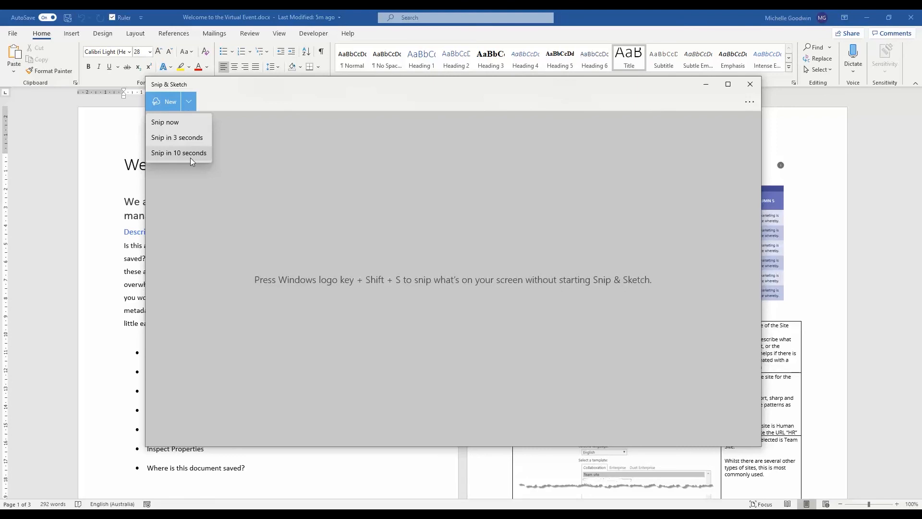
pyautogui.click(184, 122)
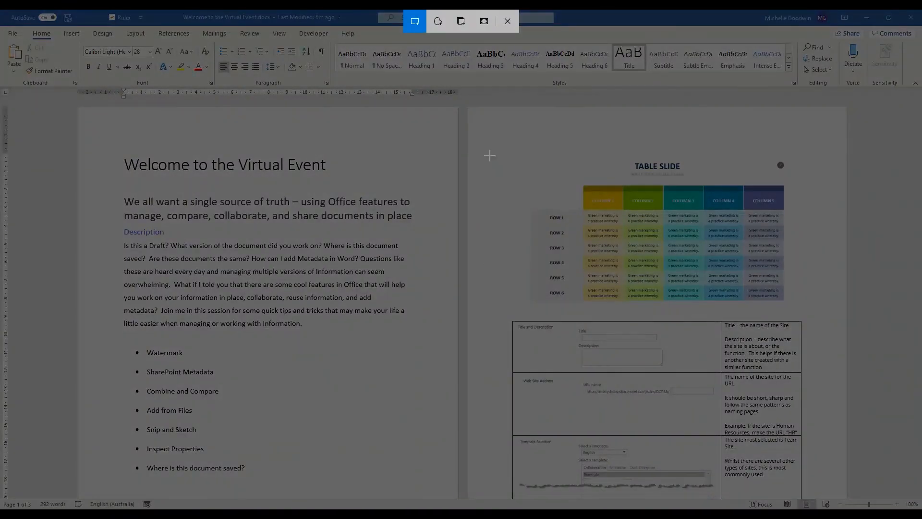
pyautogui.moveTo(492, 122)
pyautogui.mouseDown()
pyautogui.moveTo(588, 258)
pyautogui.moveTo(810, 298)
pyautogui.moveTo(819, 316)
pyautogui.mouseUp()
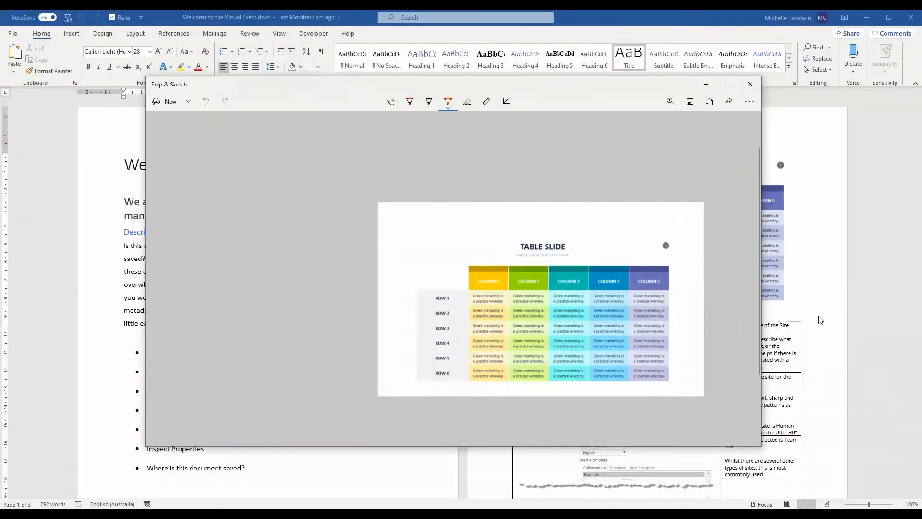
# Circle the TABLE SLIDE heading on the snip with the orange highlighter, draw an arrow towards it and close Snip & Sketch
pyautogui.click(445, 106)
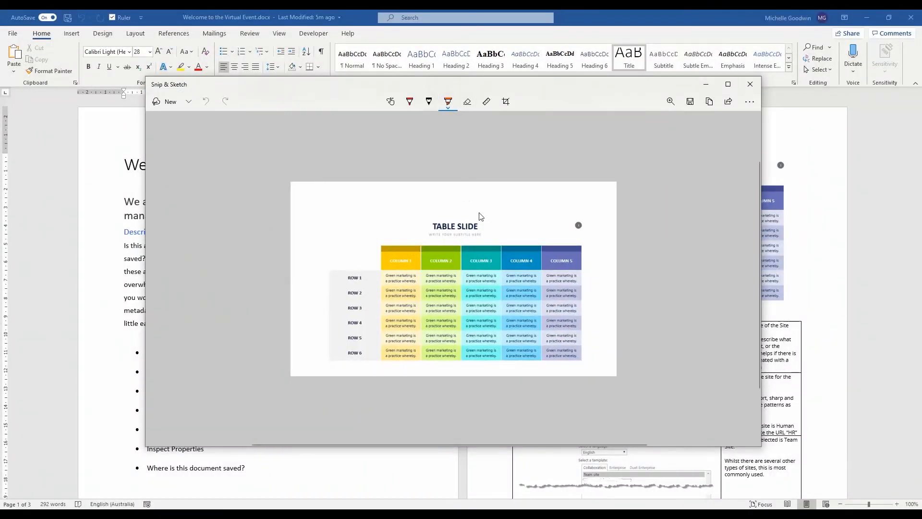
pyautogui.moveTo(494, 220)
pyautogui.mouseDown()
pyautogui.moveTo(406, 233)
pyautogui.moveTo(499, 229)
pyautogui.moveTo(495, 216)
pyautogui.mouseUp()
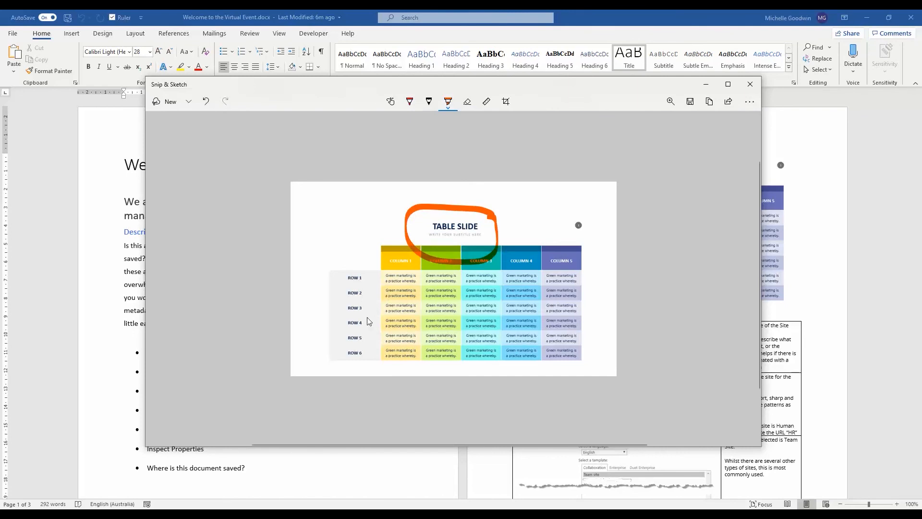
pyautogui.moveTo(318, 355)
pyautogui.mouseDown()
pyautogui.moveTo(416, 261)
pyautogui.moveTo(406, 285)
pyautogui.moveTo(413, 269)
pyautogui.moveTo(412, 278)
pyautogui.mouseUp()
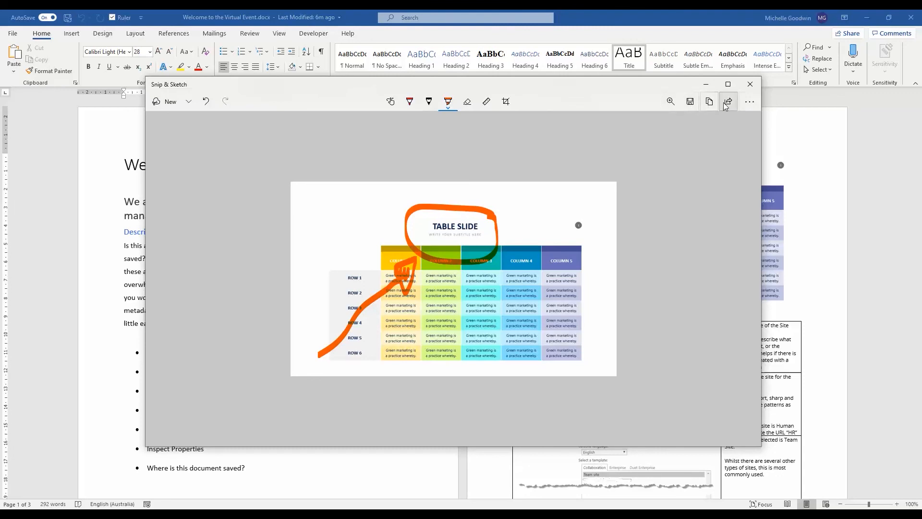
pyautogui.click(750, 87)
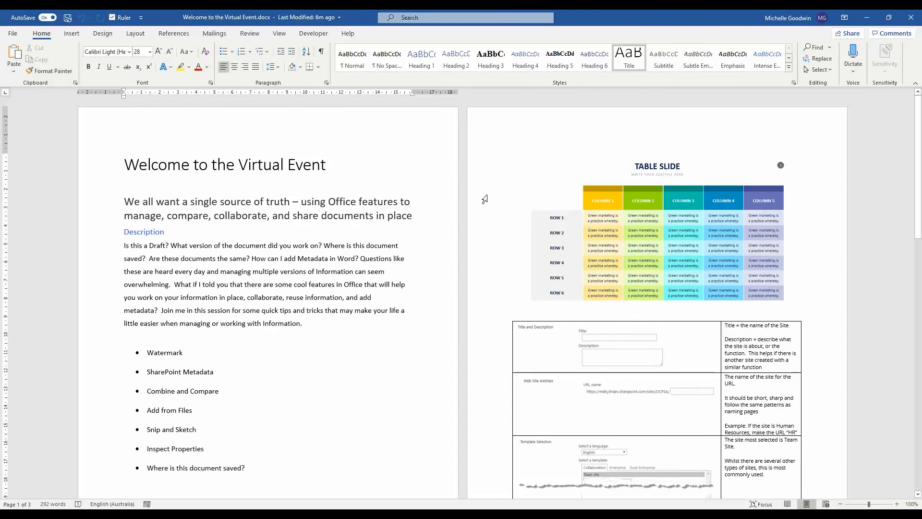